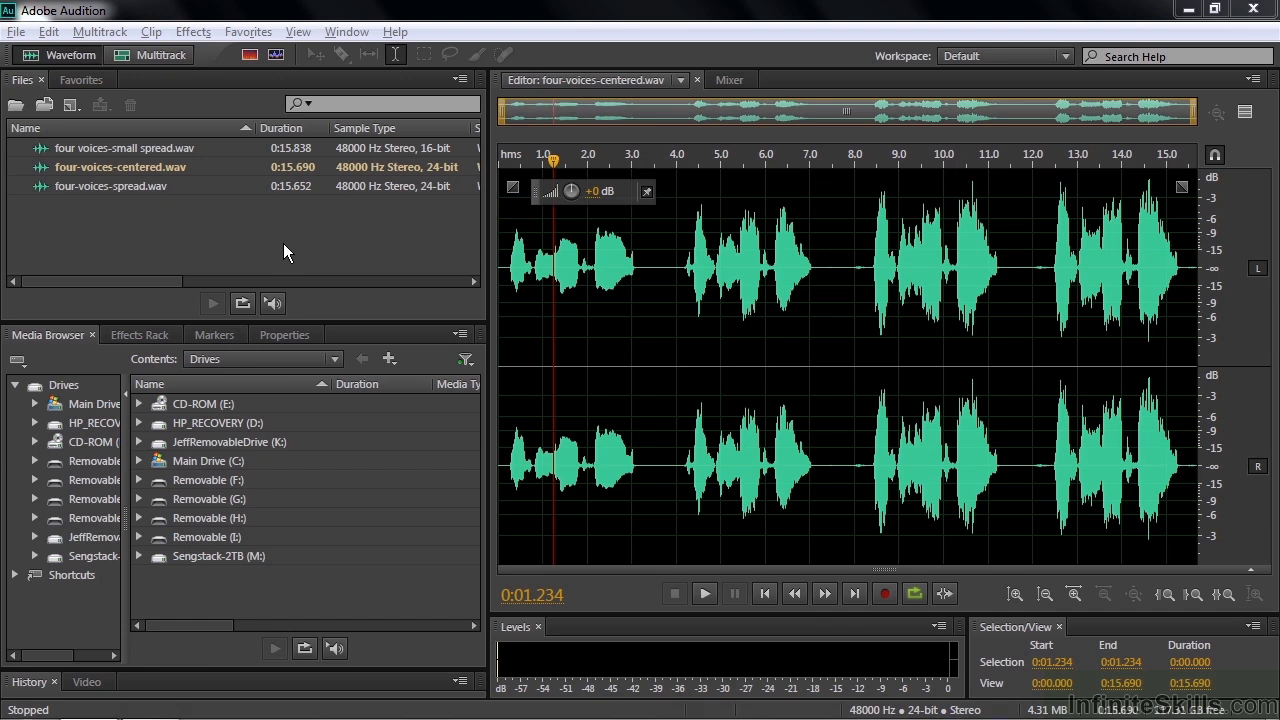
# Step: Browse the Open File dialog, then close it without opening anything
pyautogui.hotkey('ctrl', 'o')
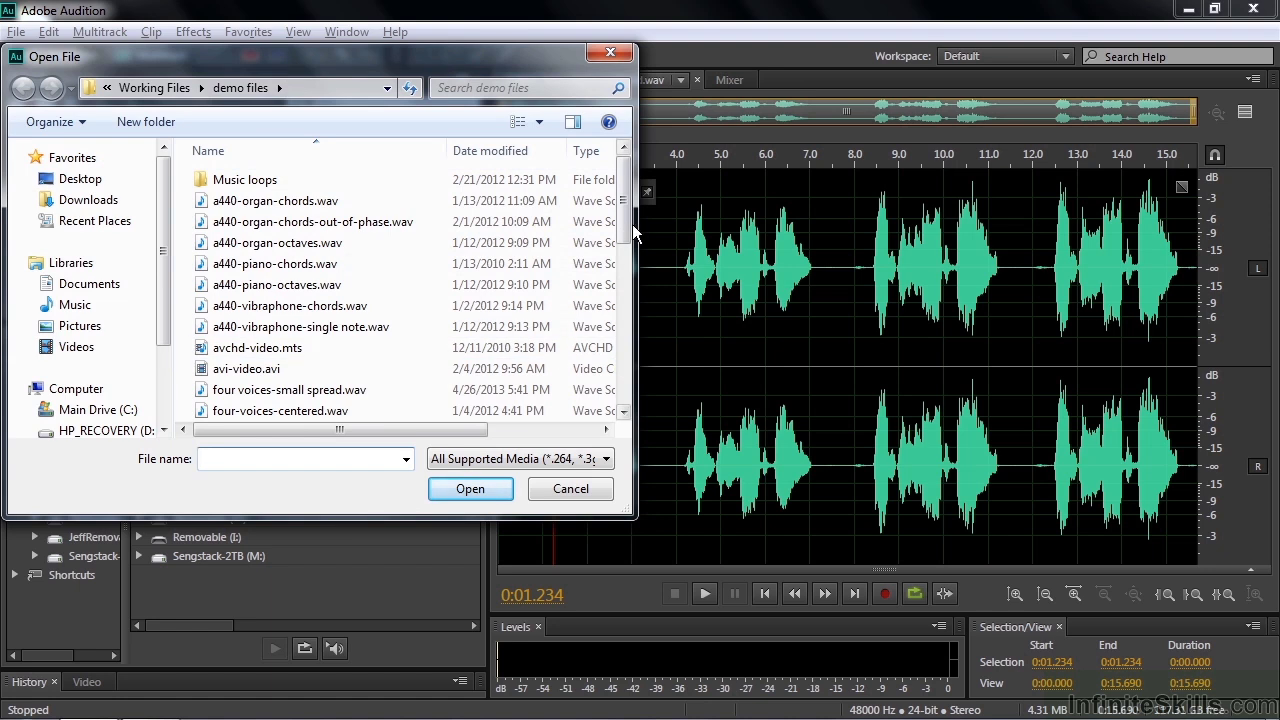
pyautogui.scroll(-1, 628, 240)
pyautogui.scroll(-1, 628, 240)
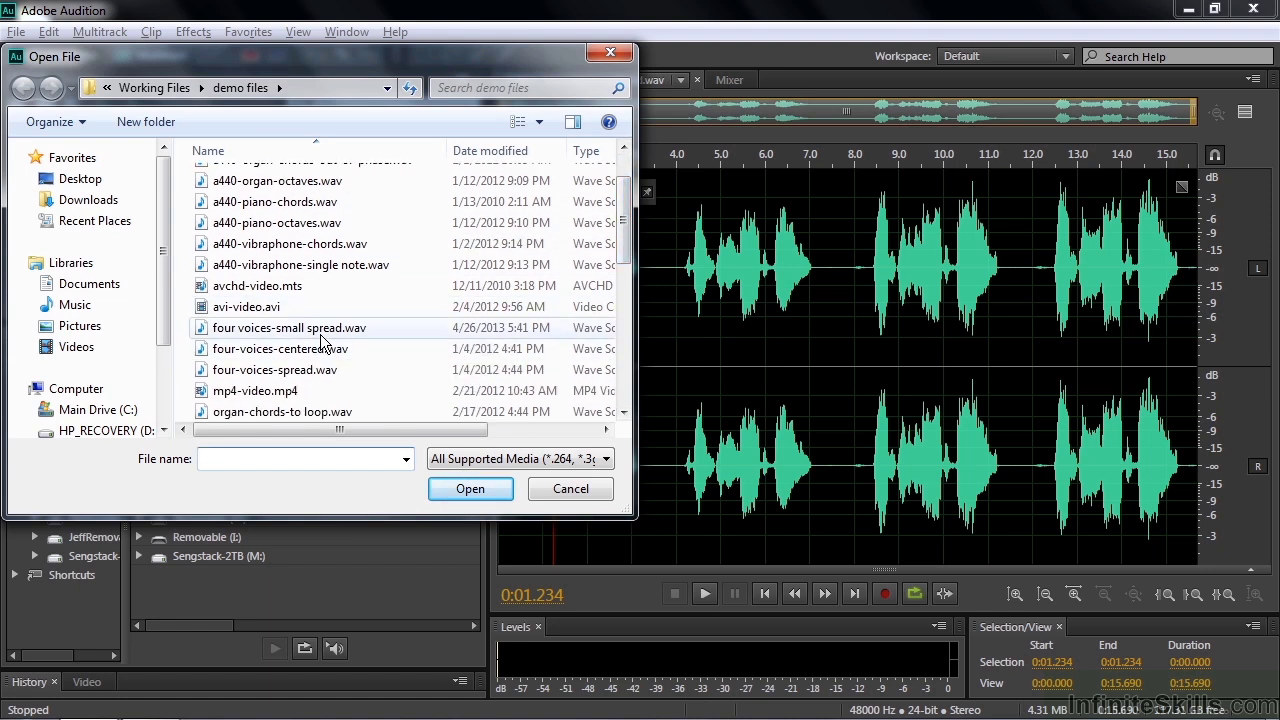
pyautogui.click(571, 488)
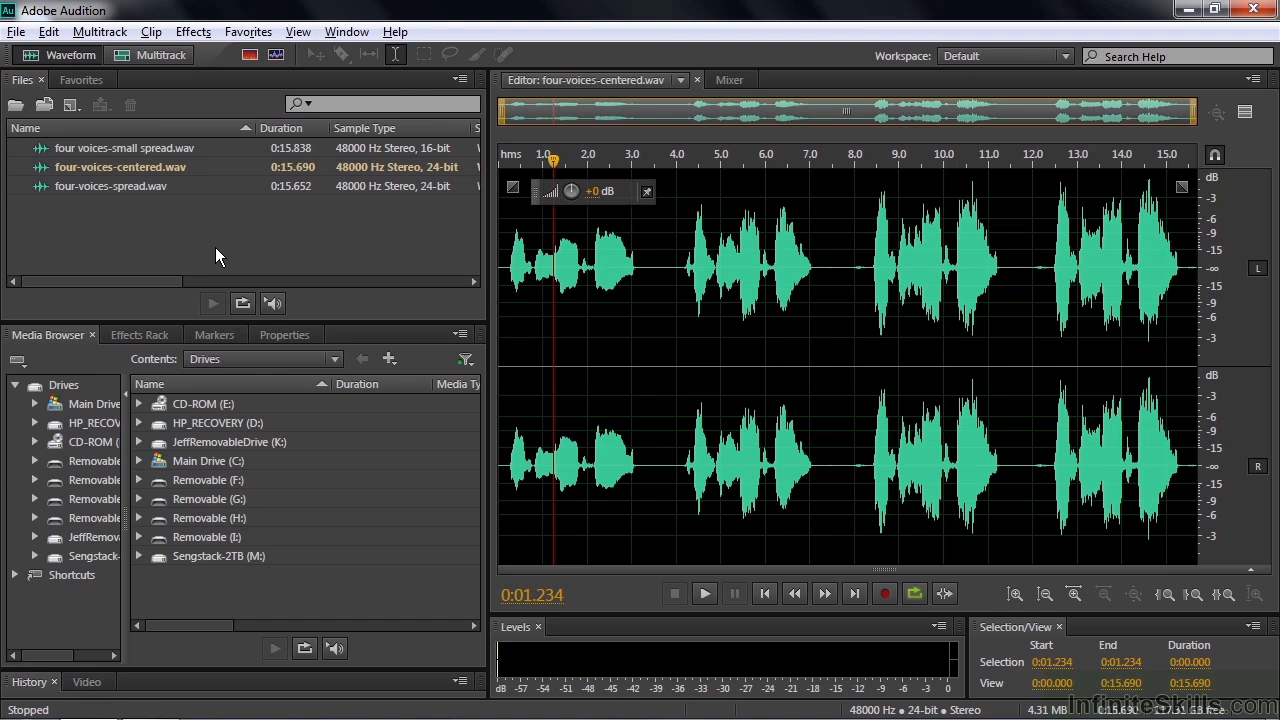
# Step: Play four-voices-centered.wav from the beginning, then stop
pyautogui.click(504, 358)
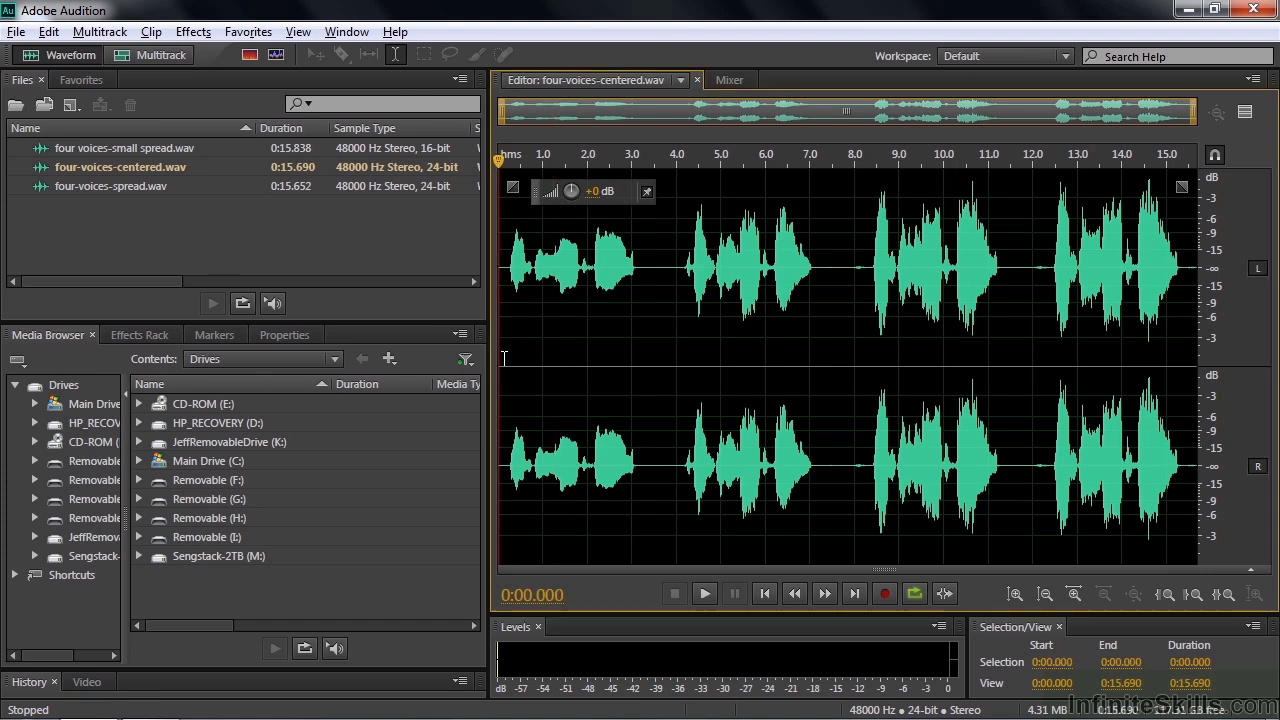
pyautogui.press('space')
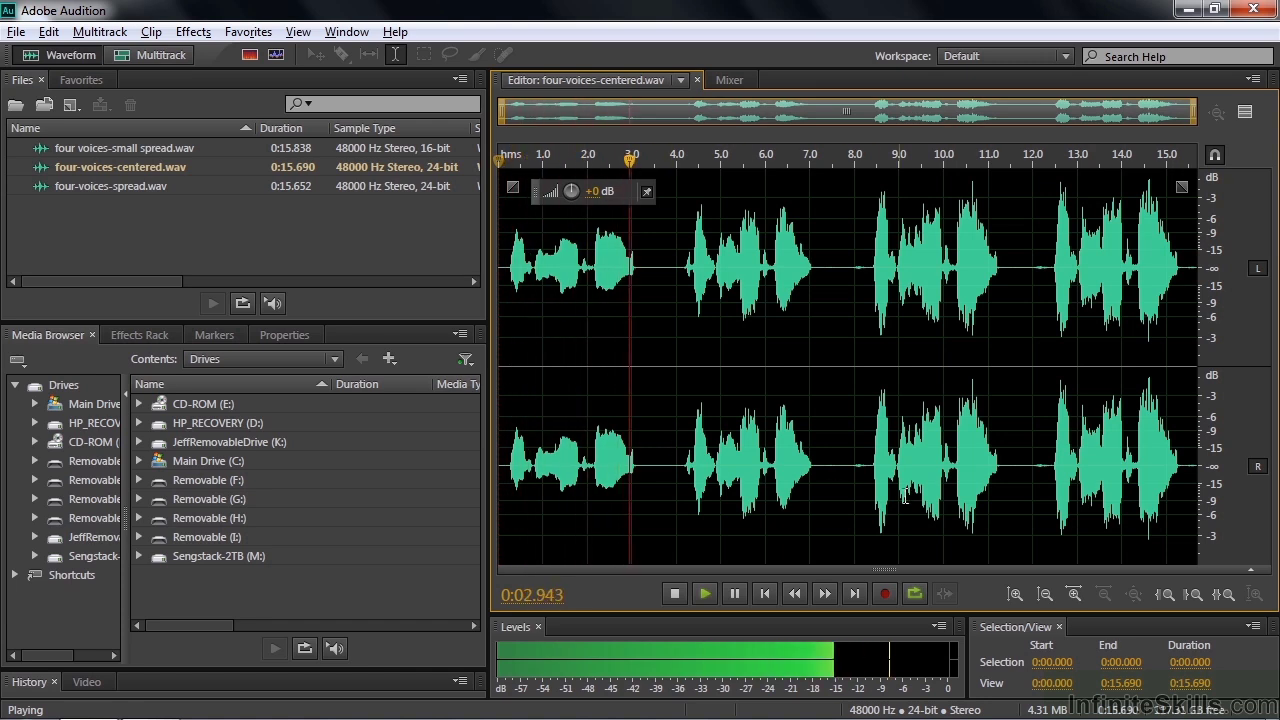
pyautogui.press('space')
# Step: Play the centered file twice from about 12.3 seconds, stopping near 0:14.7
pyautogui.click(1048, 366)
pyautogui.press('space')
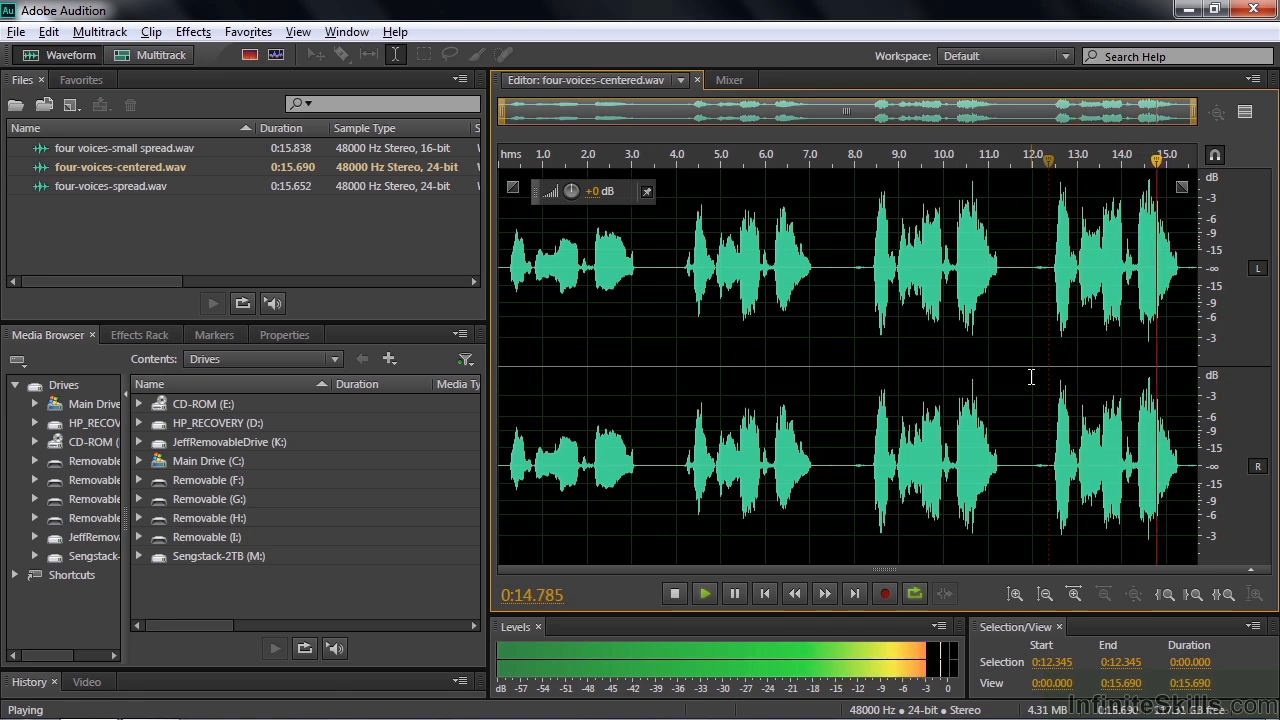
pyautogui.press('space')
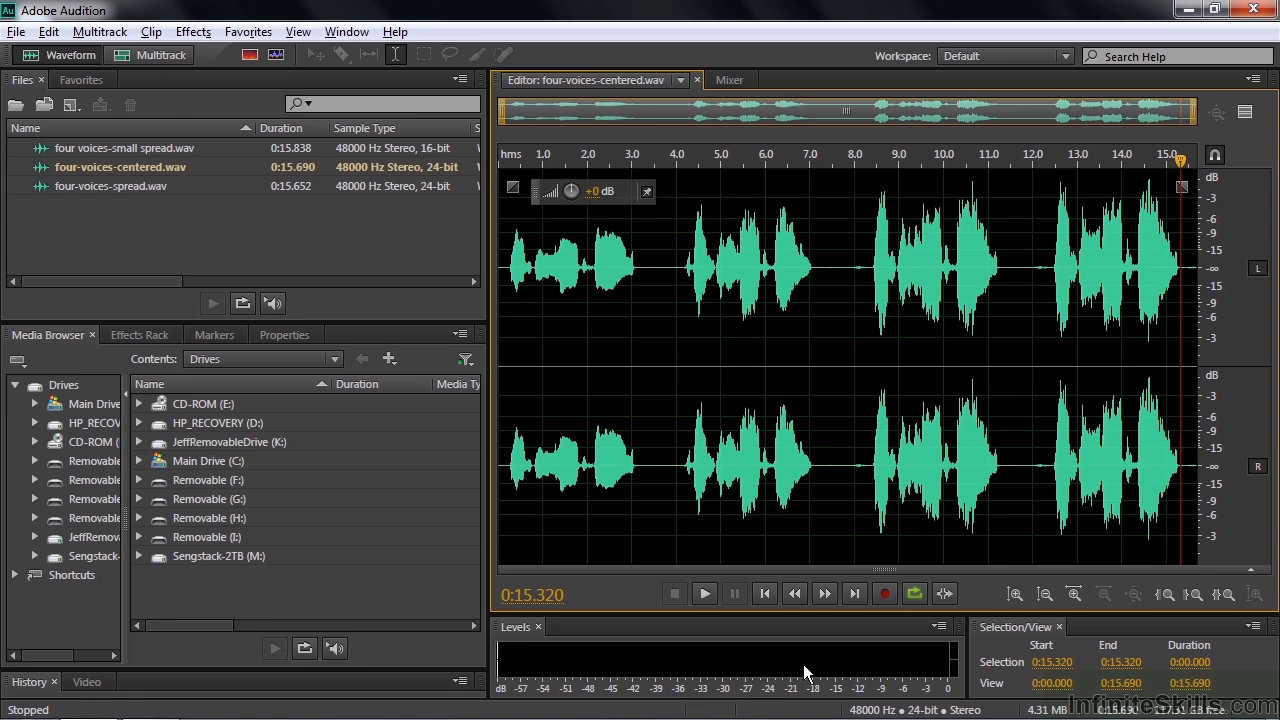
pyautogui.click(1046, 379)
pyautogui.press('space')
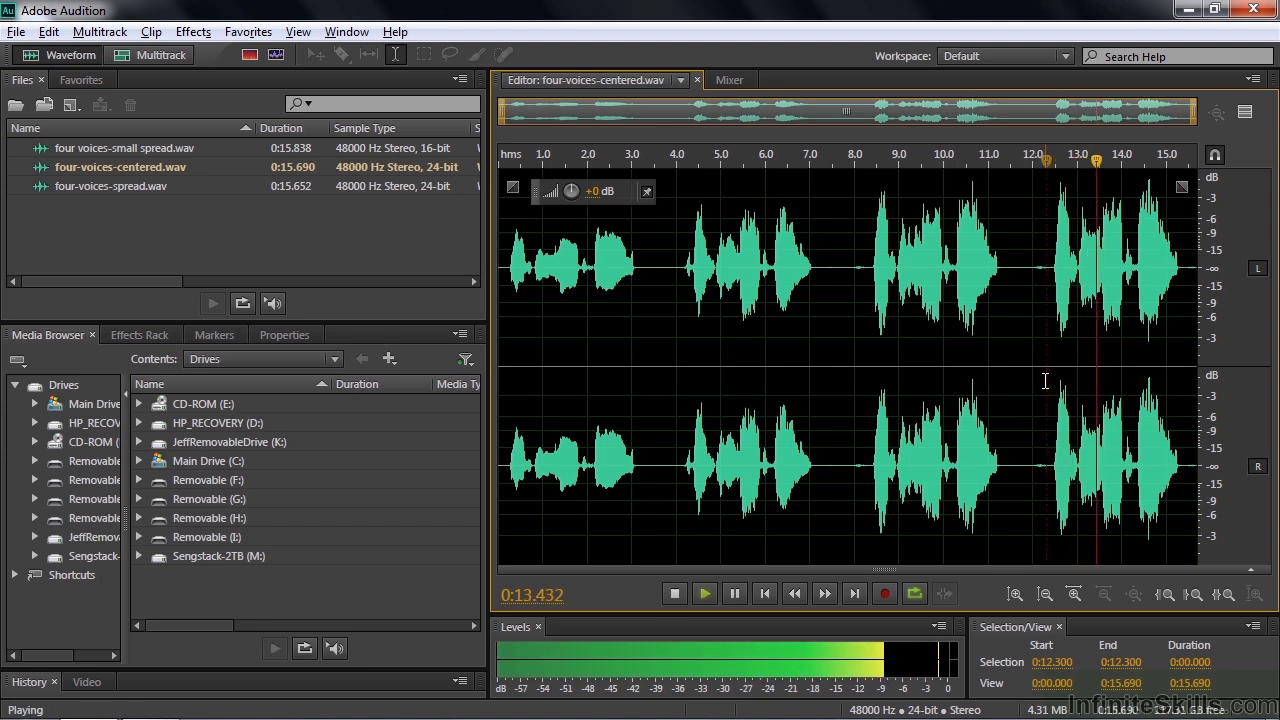
pyautogui.press('space')
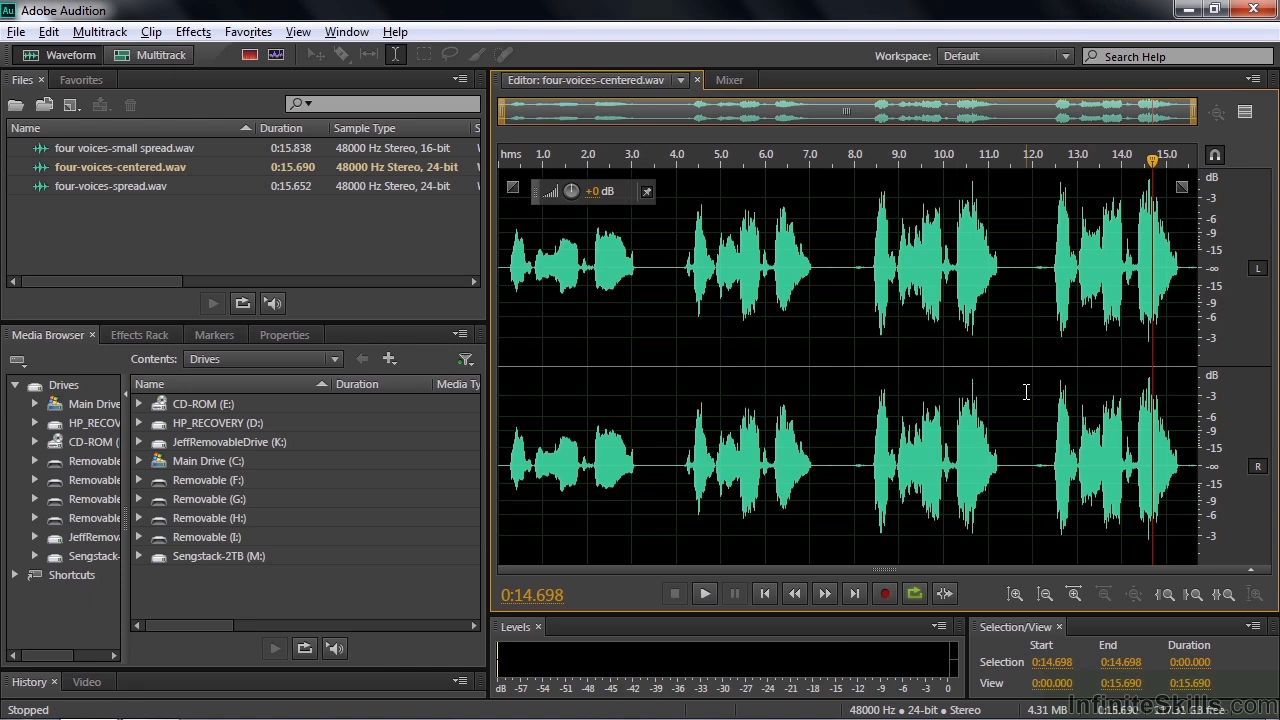
# Step: Show Window > Phase Analysis, play the centered file from 12.4 s, then lower the panel
pyautogui.click(350, 36)
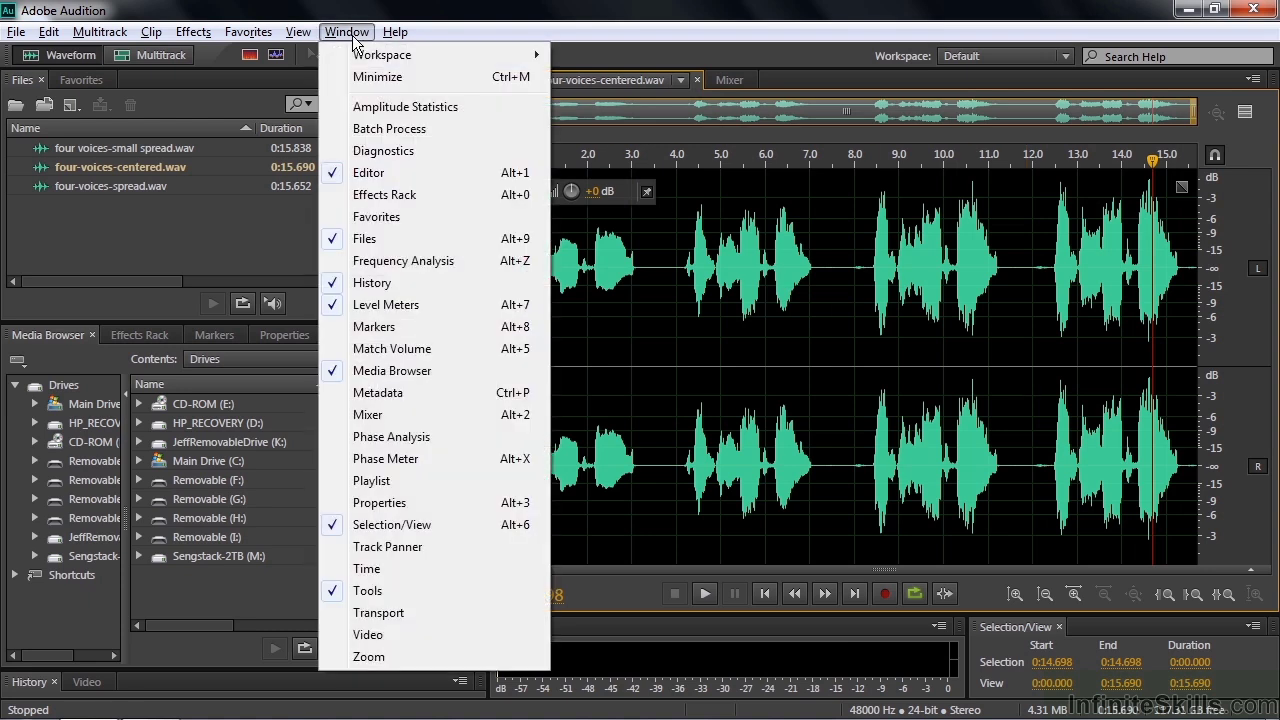
pyautogui.click(408, 437)
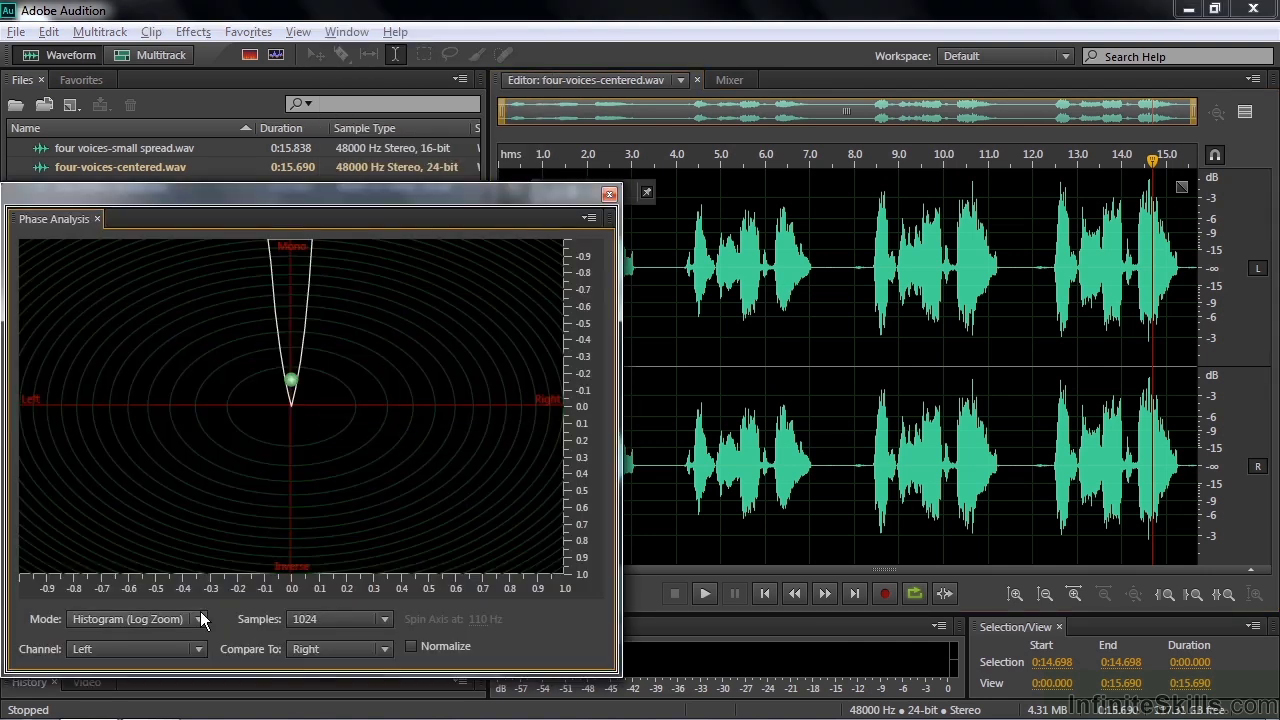
pyautogui.click(1050, 414)
pyautogui.press('space')
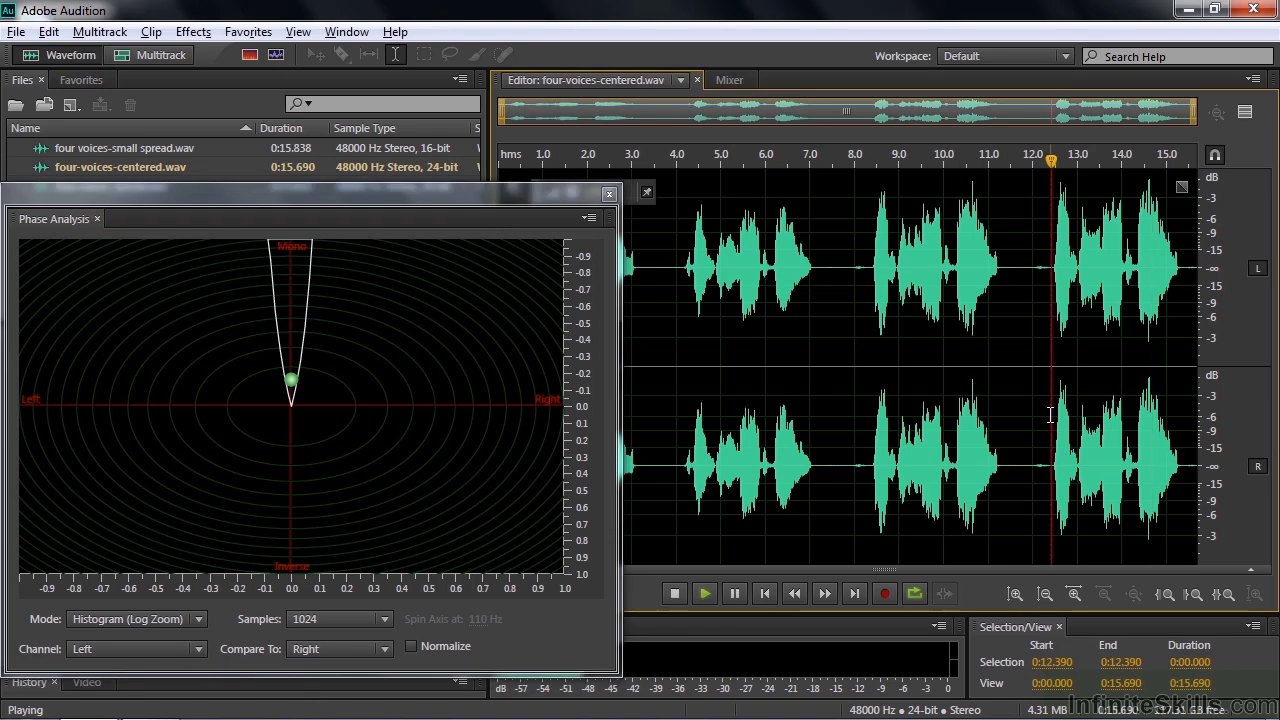
pyautogui.press('space')
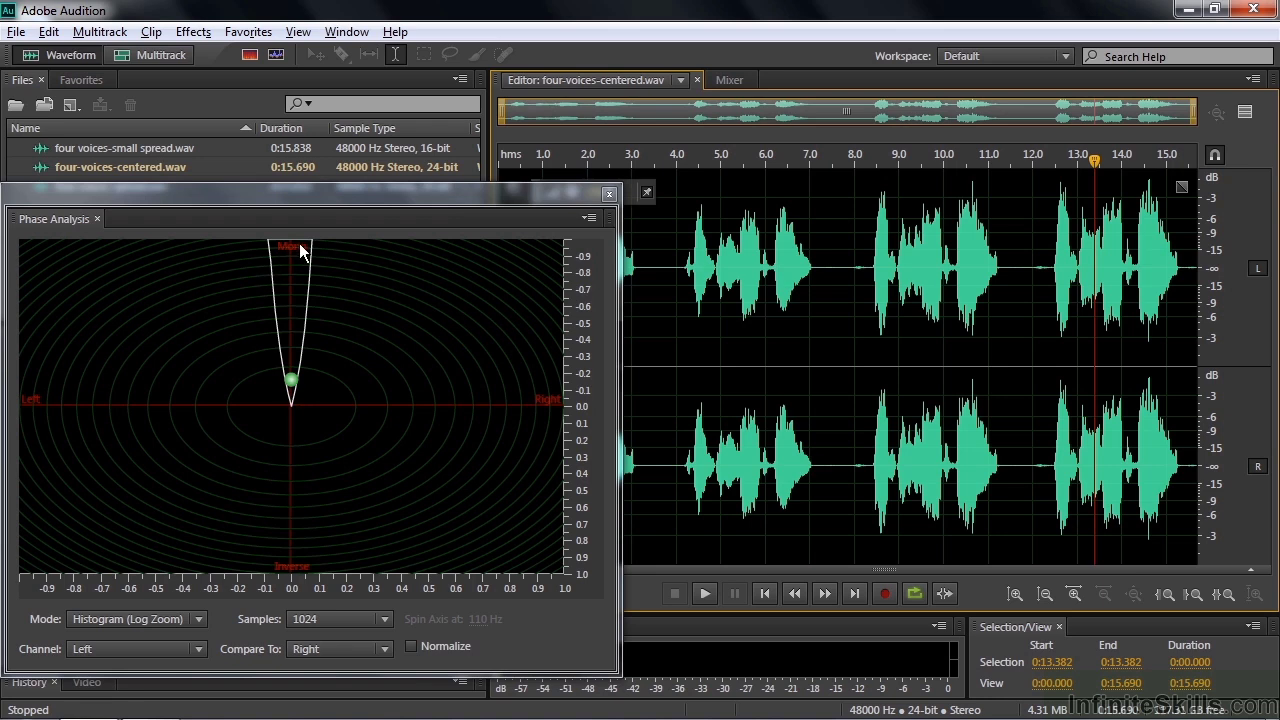
pyautogui.moveTo(314, 190); pyautogui.dragTo(316, 235)
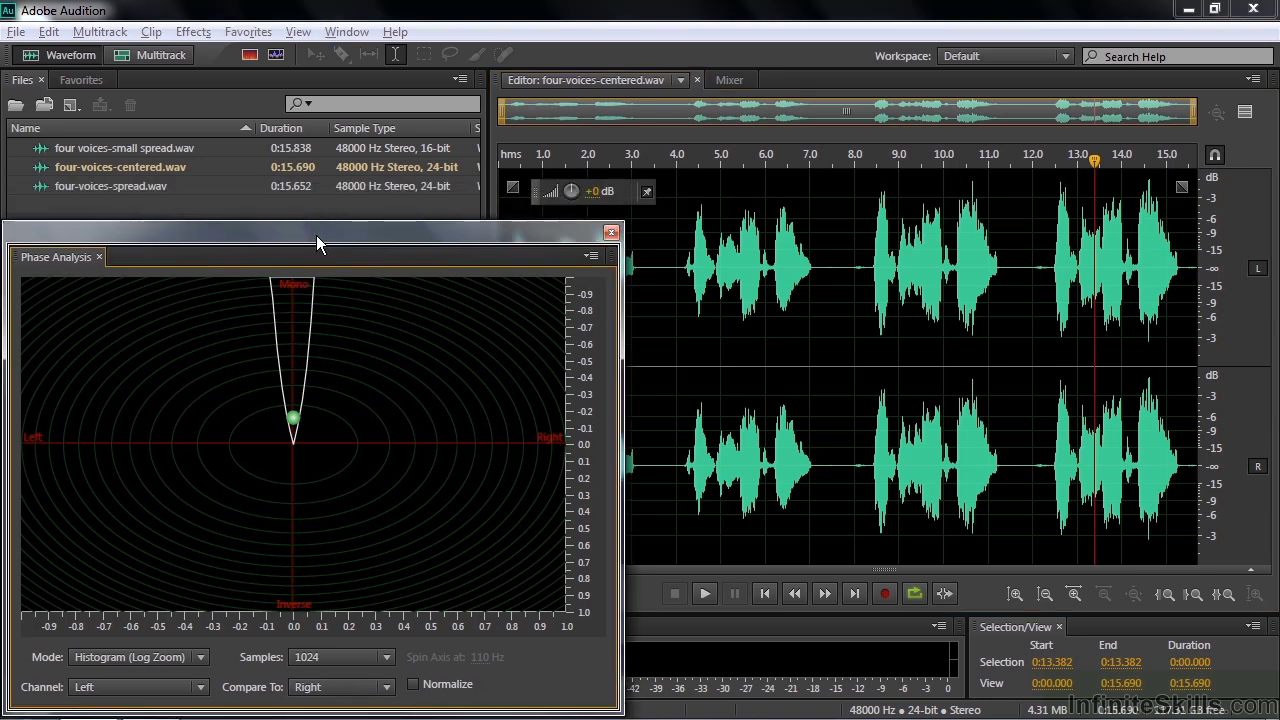
# Step: Open four voices-small spread.wav and play it from about 12.3 s to watch its phase
pyautogui.doubleClick(58, 150)
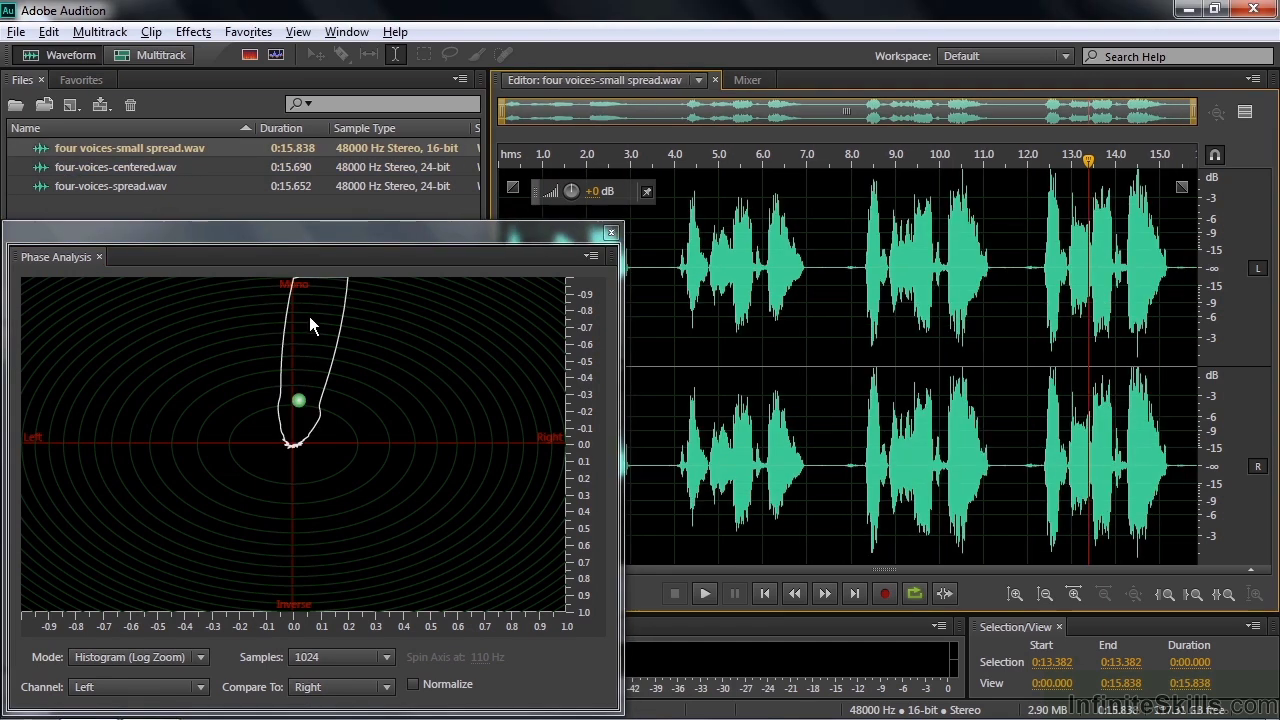
pyautogui.click(1042, 418)
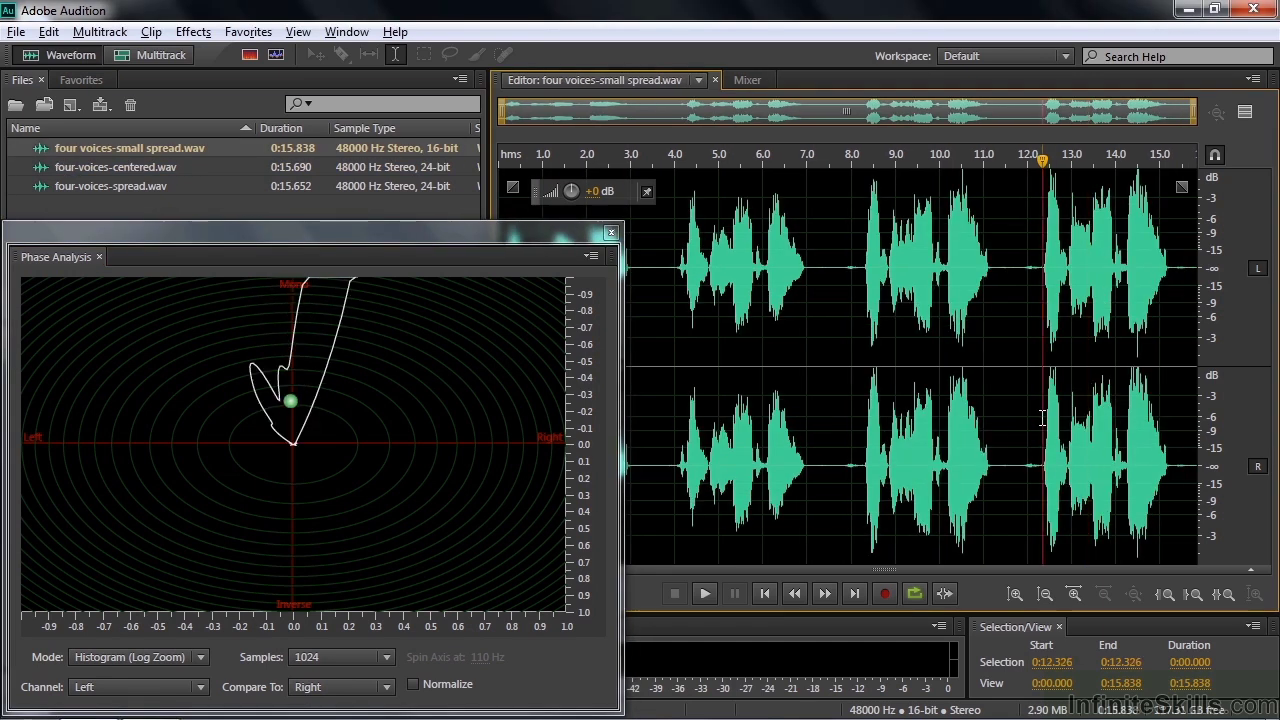
pyautogui.press('space')
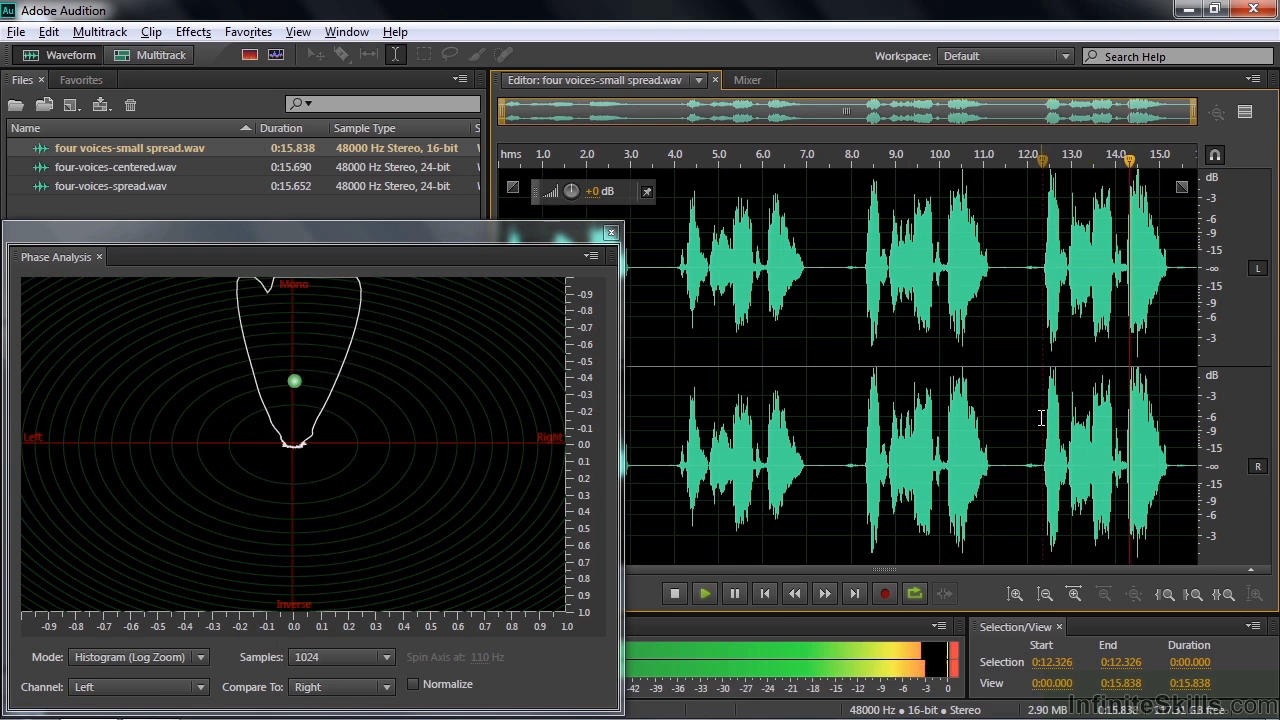
pyautogui.press('space')
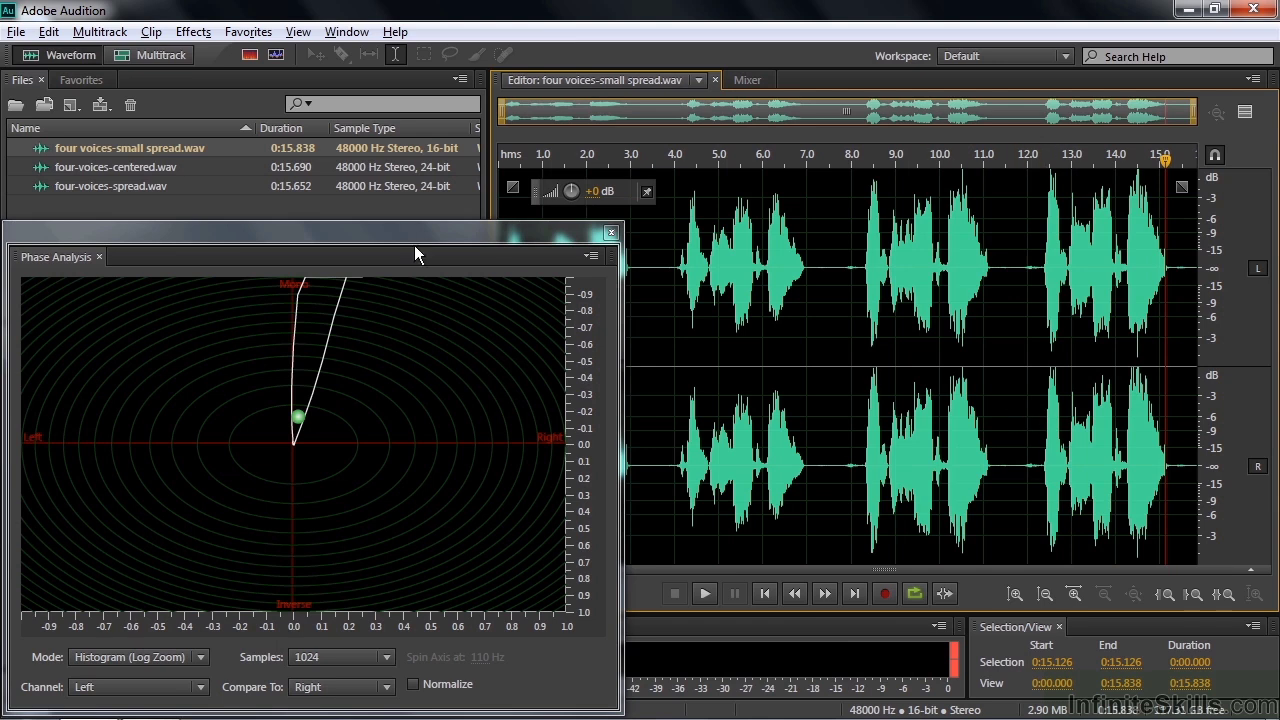
# Step: Play four-voices-spread.wav from about 12.4 s, then switch back to four-voices-centered.wav
pyautogui.doubleClick(58, 188)
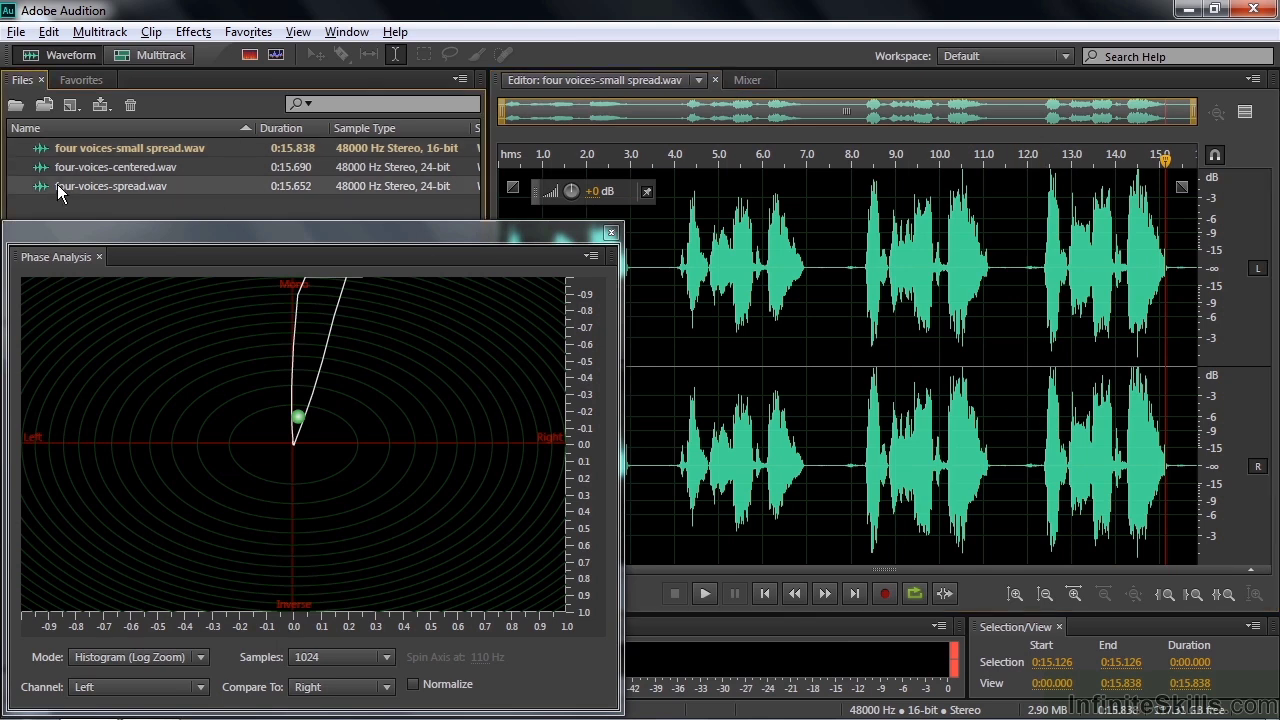
pyautogui.click(1053, 436)
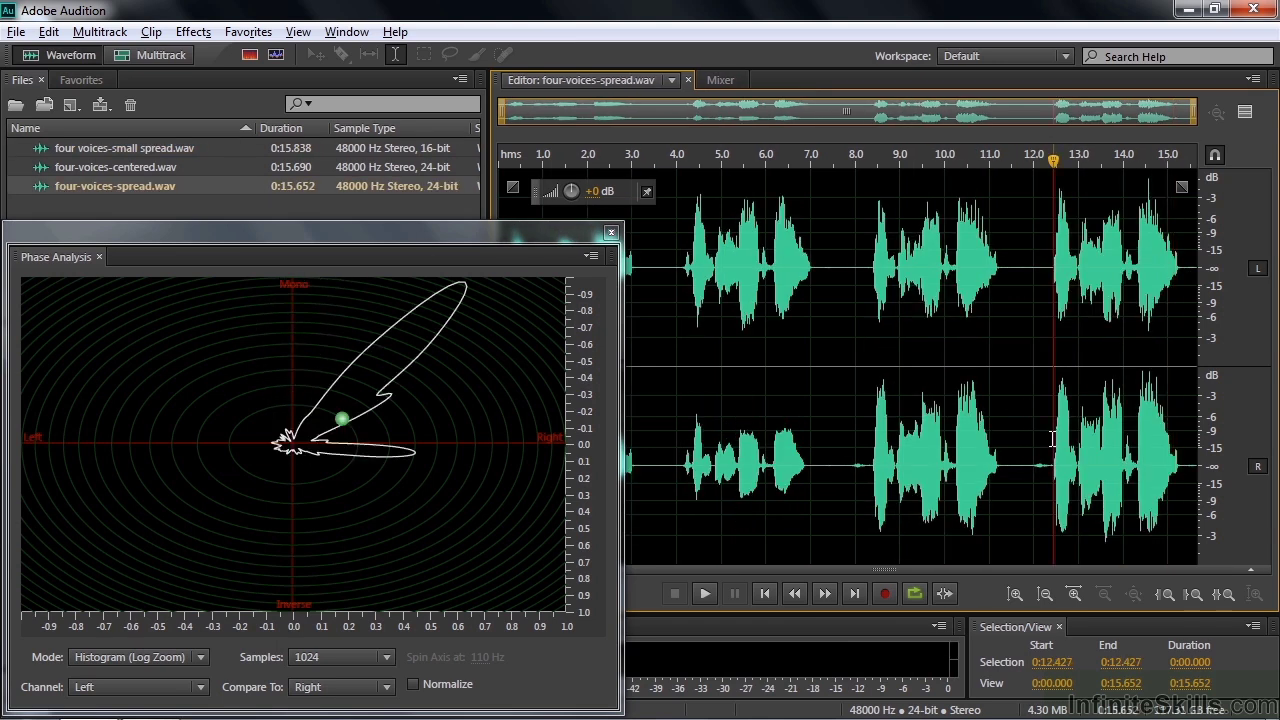
pyautogui.press('space')
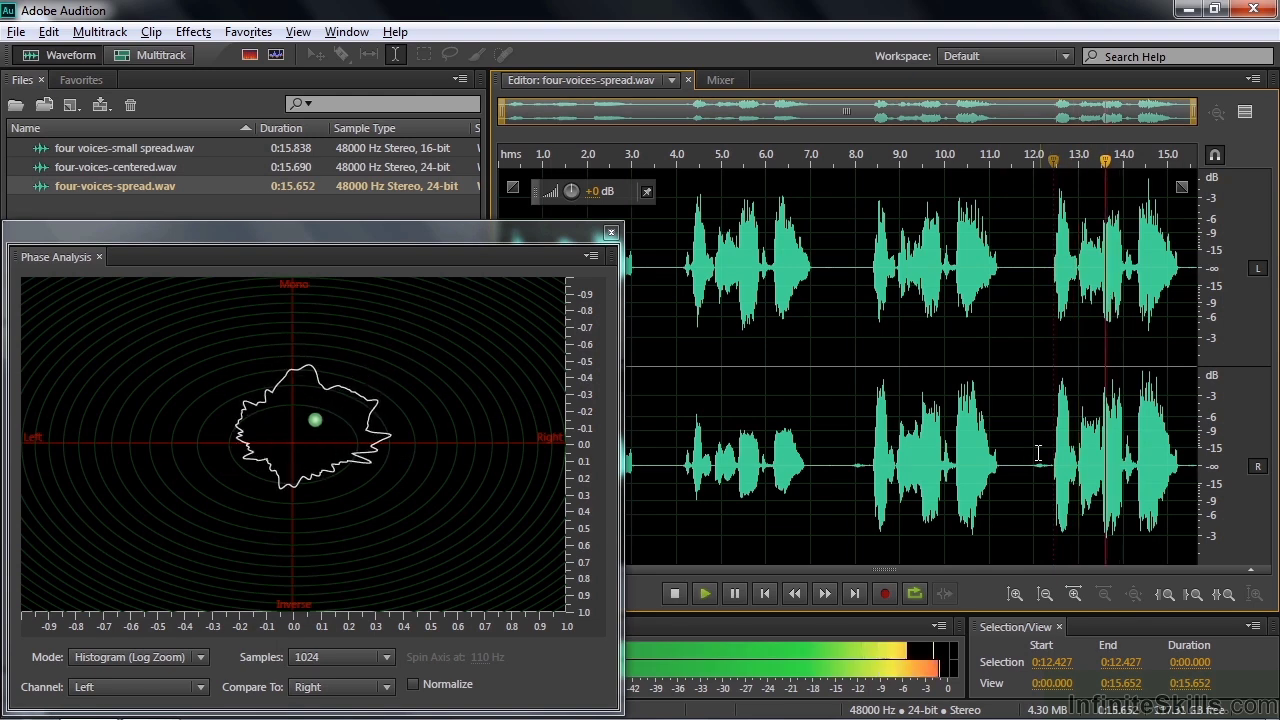
pyautogui.press('space')
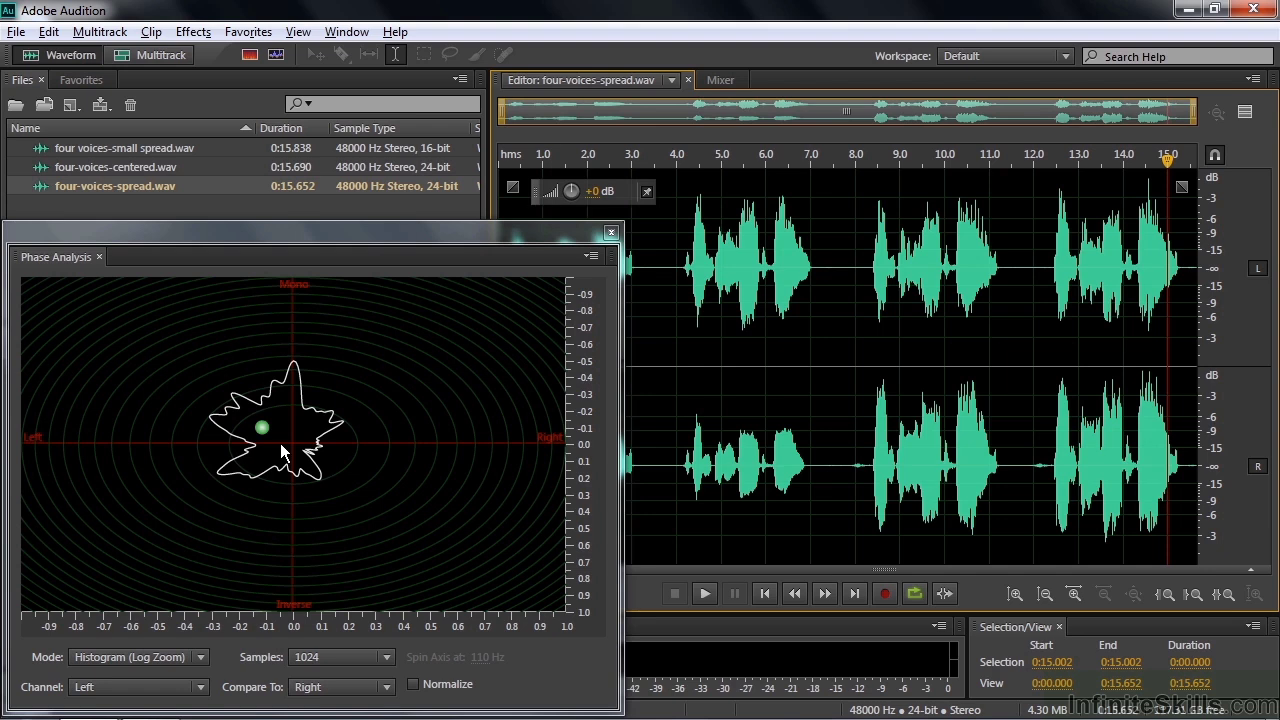
pyautogui.click(62, 172)
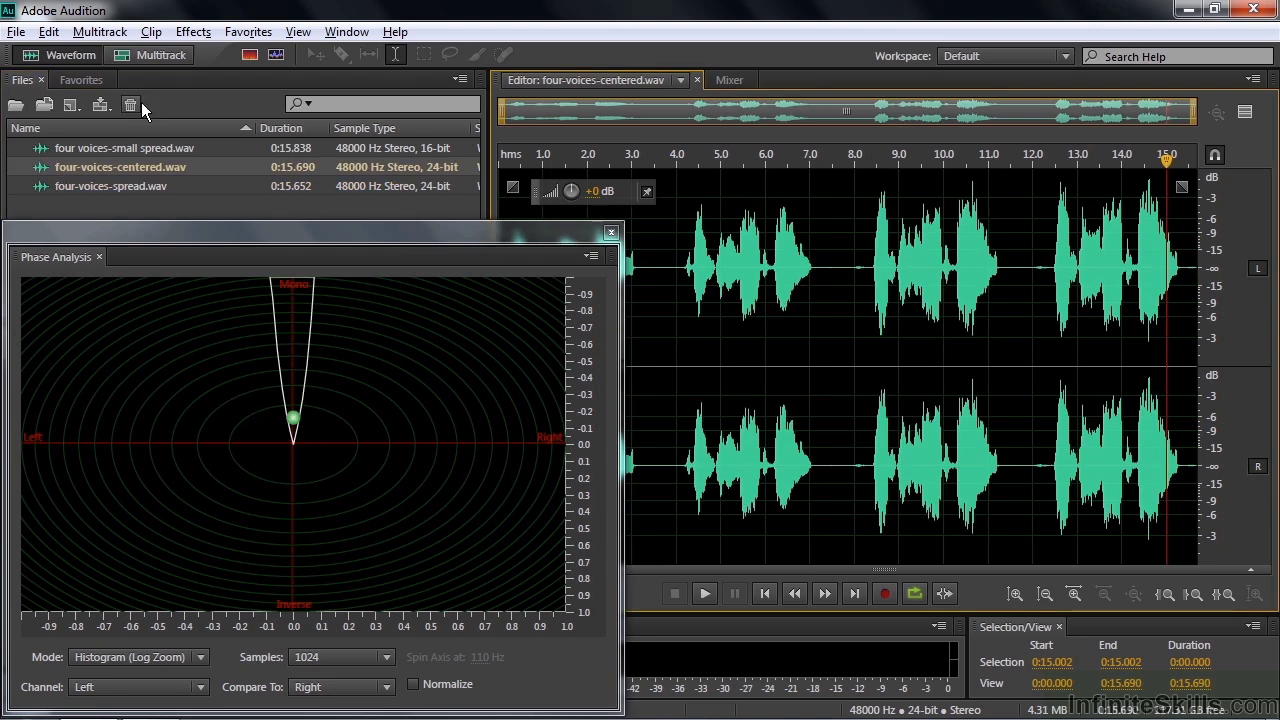
# Step: Open Stereo Expander on the centered file: Wider Field, 300% expand, Center Channel Pan -3
pyautogui.click(193, 33)
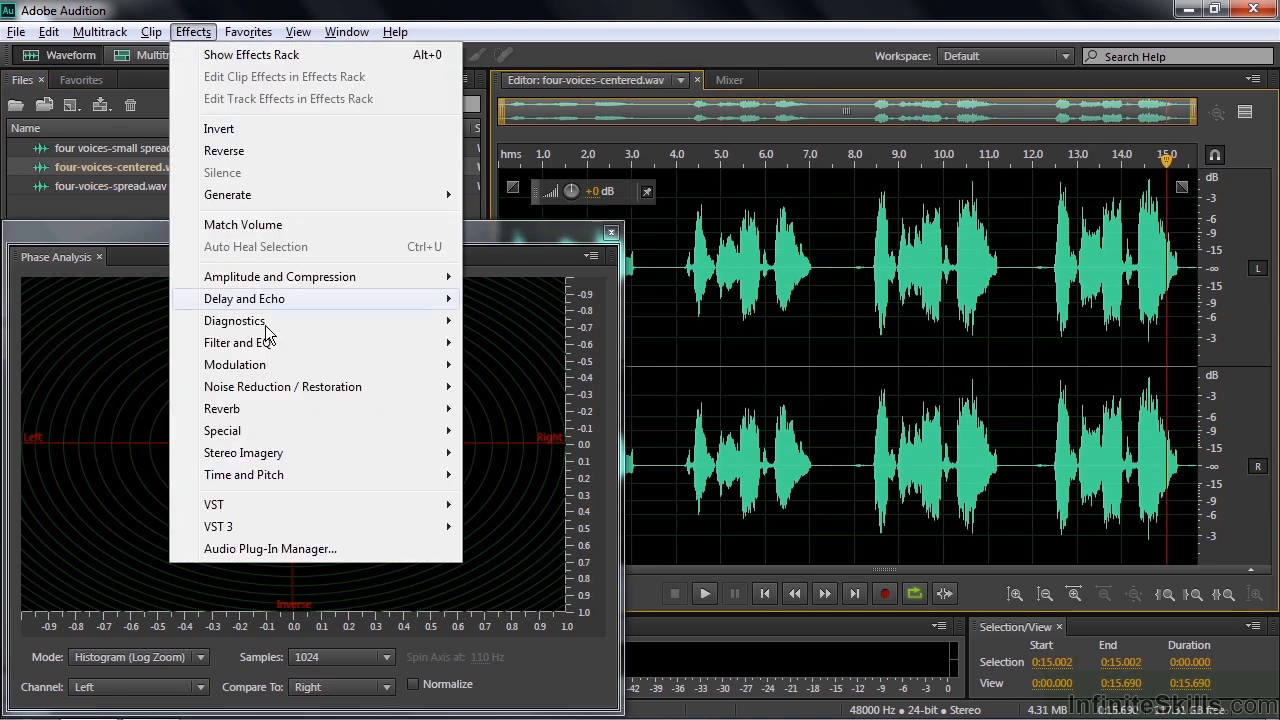
pyautogui.moveTo(440, 453)
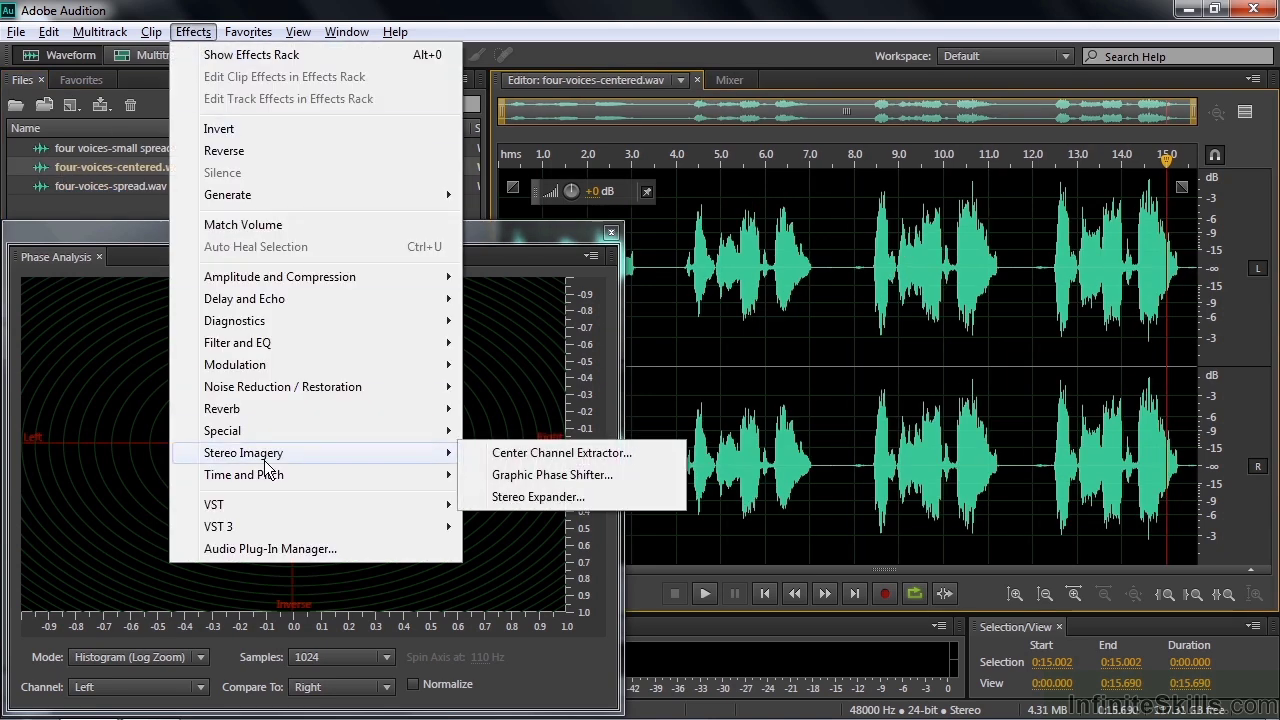
pyautogui.click(507, 496)
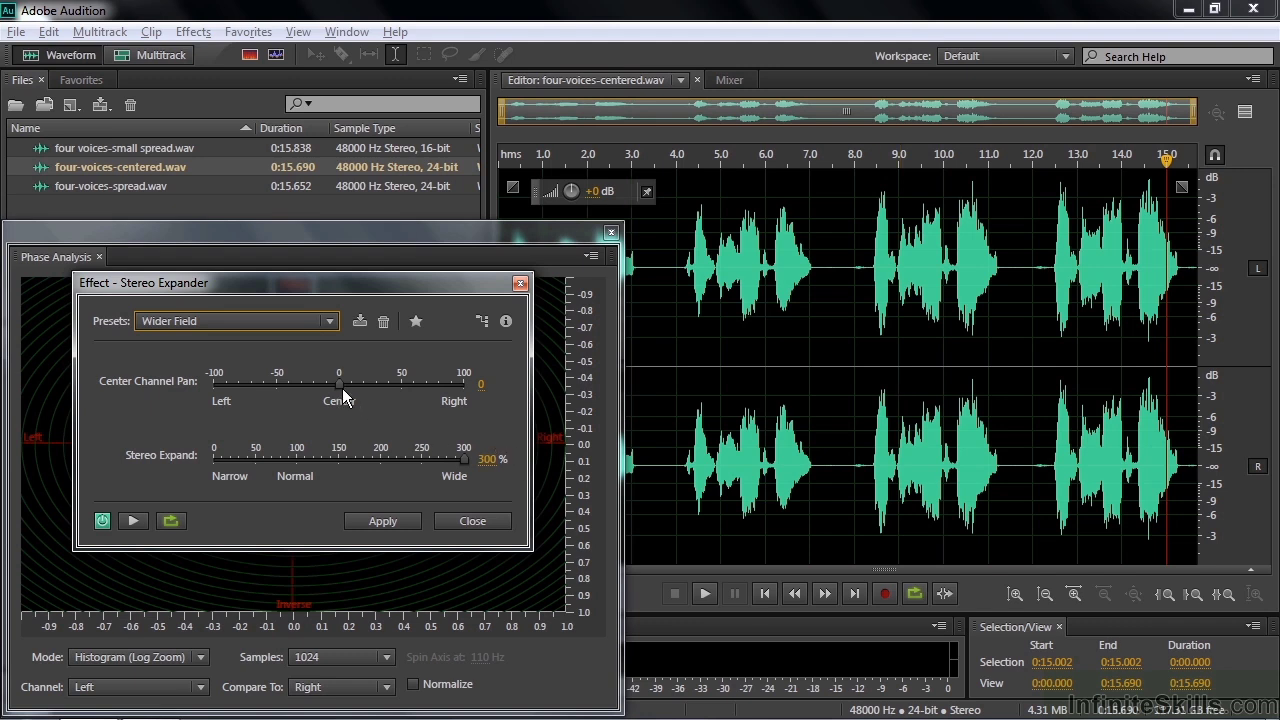
pyautogui.moveTo(340, 390)
pyautogui.mouseDown()
pyautogui.moveTo(357, 392)
pyautogui.moveTo(335, 400)
pyautogui.mouseUp()
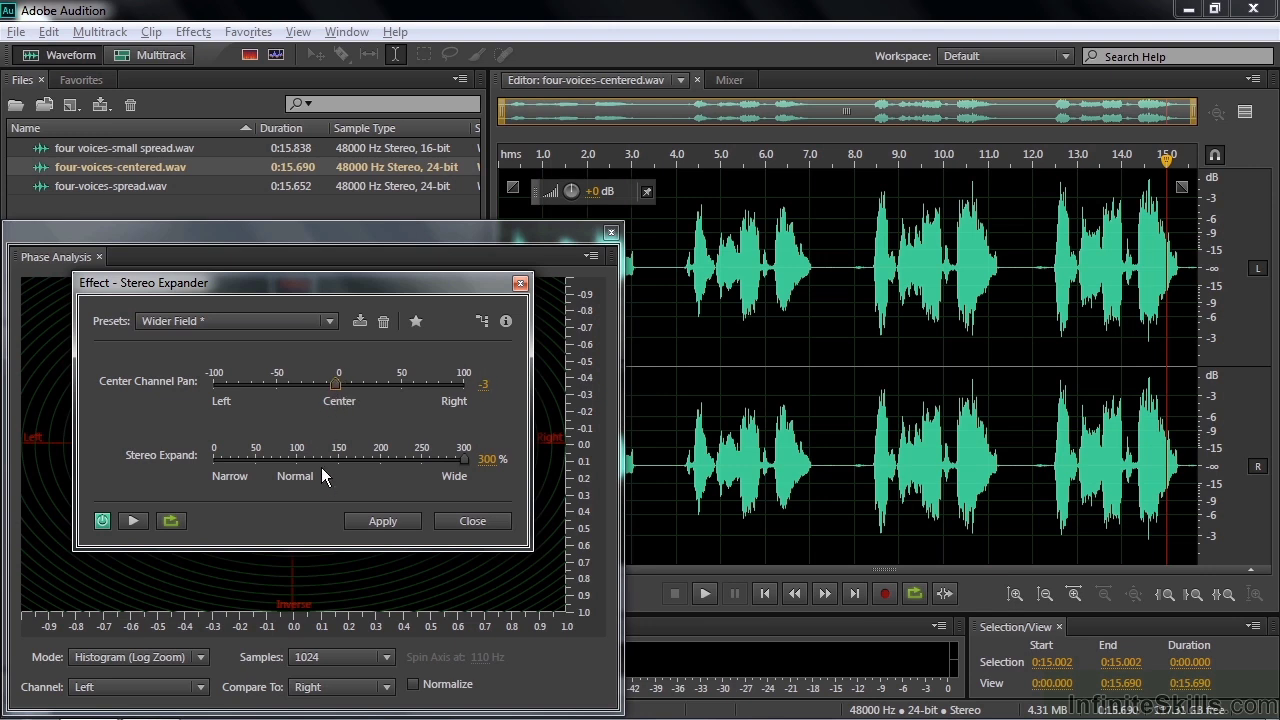
pyautogui.moveTo(466, 461)
pyautogui.mouseDown()
pyautogui.moveTo(218, 463)
pyautogui.moveTo(468, 461)
pyautogui.mouseUp()
pyautogui.click(1054, 408)
# Step: Preview the 300% Stereo Expander on the centered file with Phase Analysis in front
pyautogui.moveTo(401, 275); pyautogui.dragTo(376, 43)
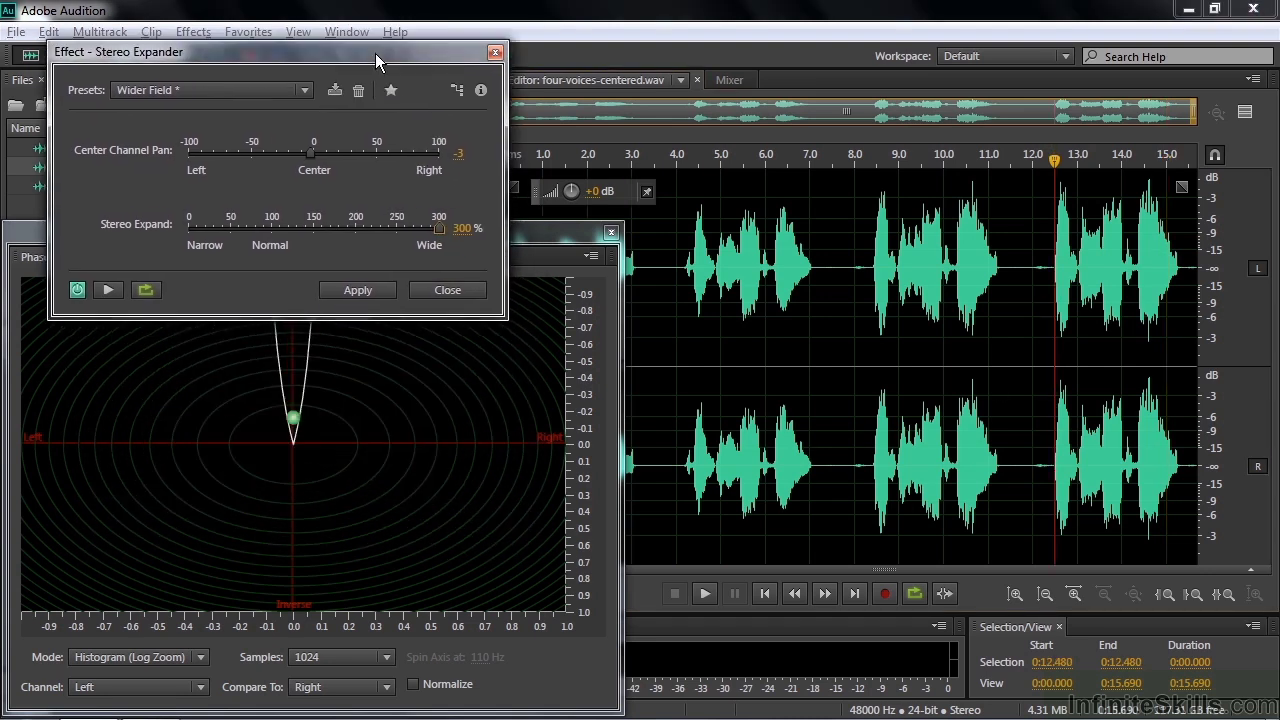
pyautogui.click(550, 245)
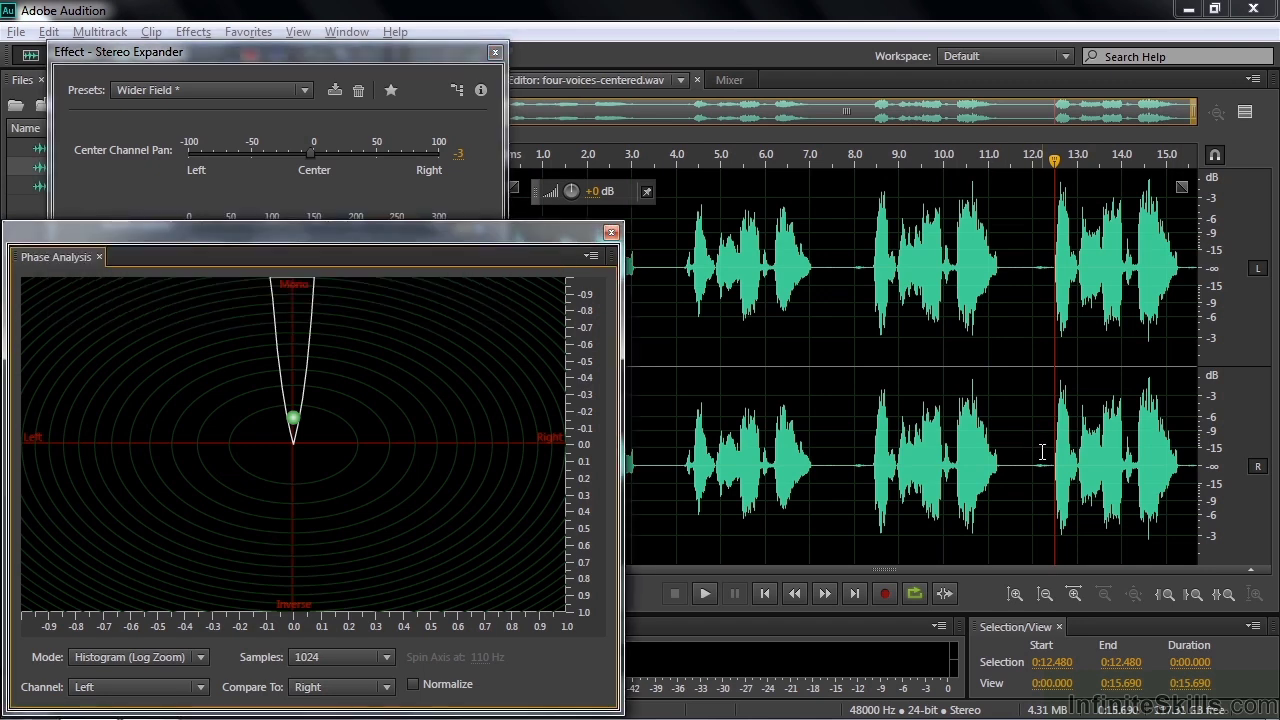
pyautogui.press('space')
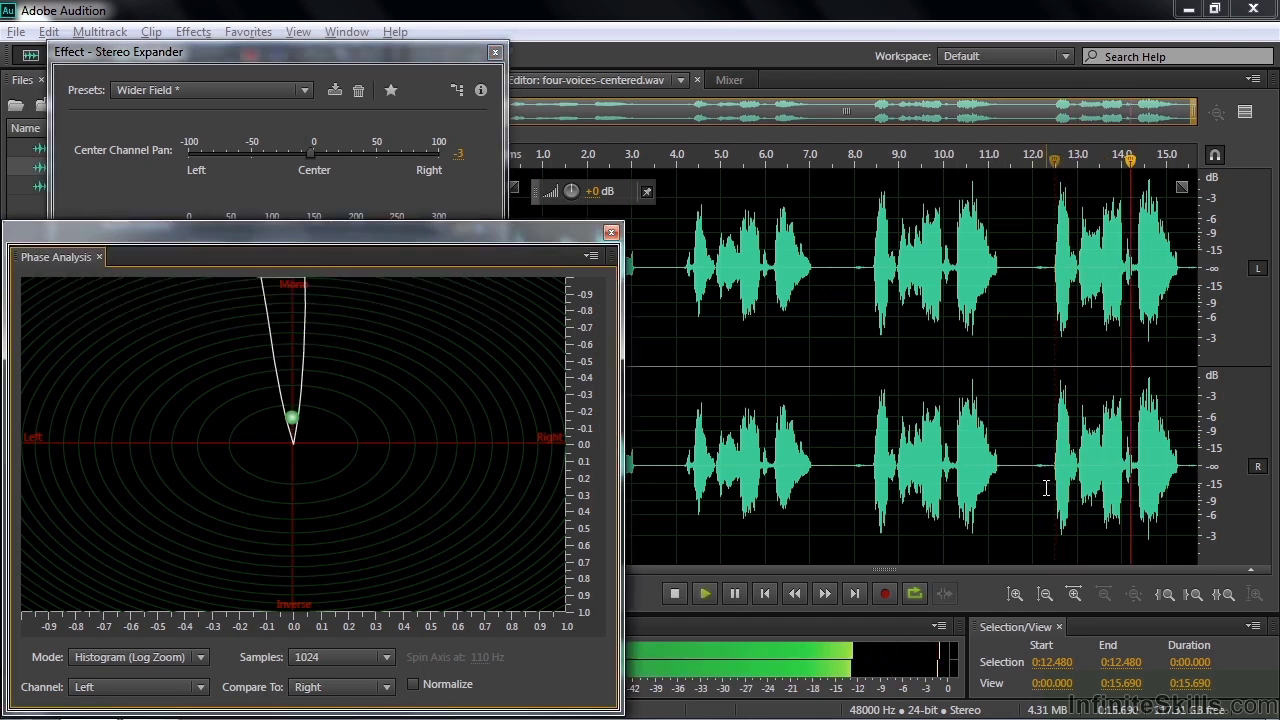
pyautogui.press('space')
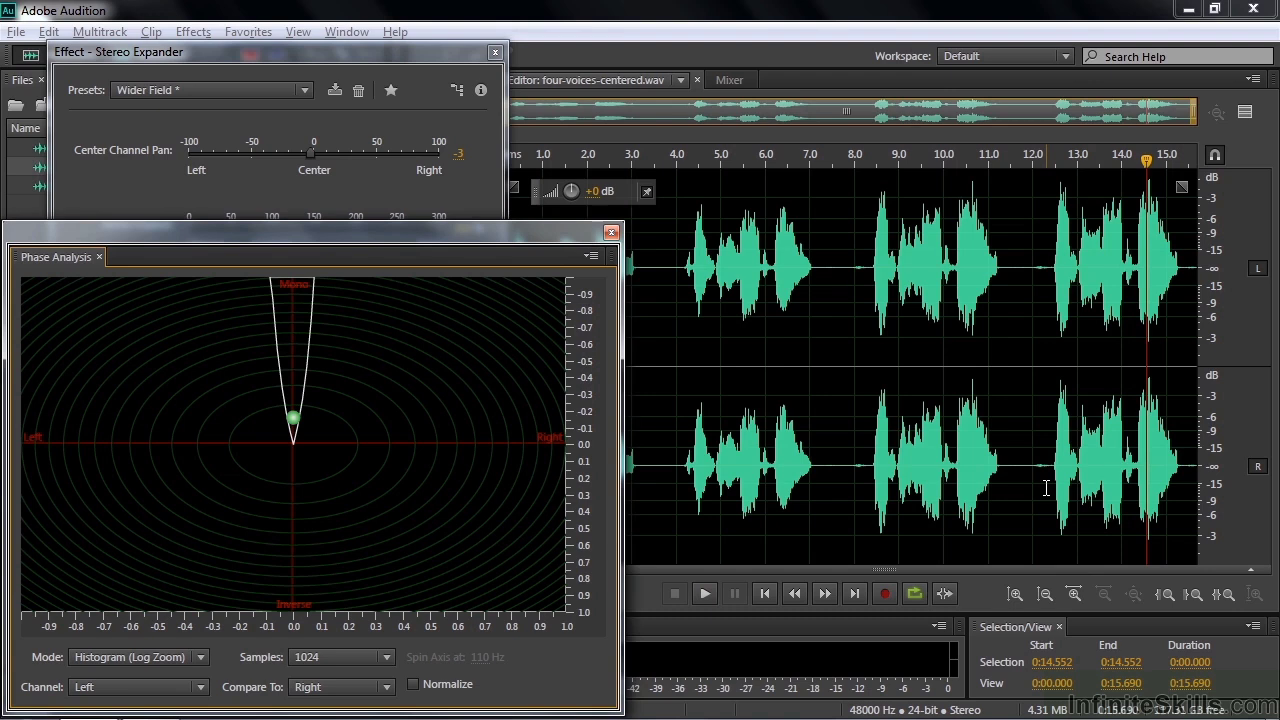
# Step: Reset Center Channel Pan to 0 and preview again from about 12.6 seconds
pyautogui.click(311, 163)
pyautogui.moveTo(311, 163); pyautogui.dragTo(316, 160)
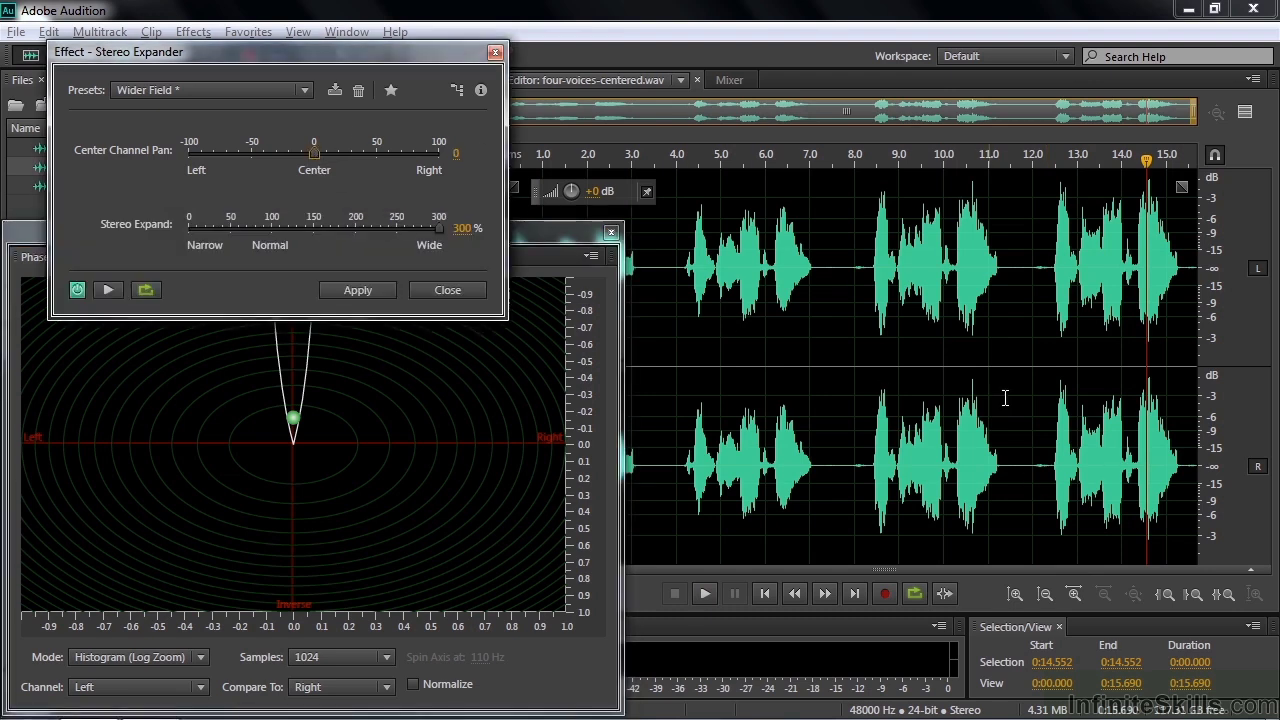
pyautogui.click(1062, 408)
pyautogui.press('space')
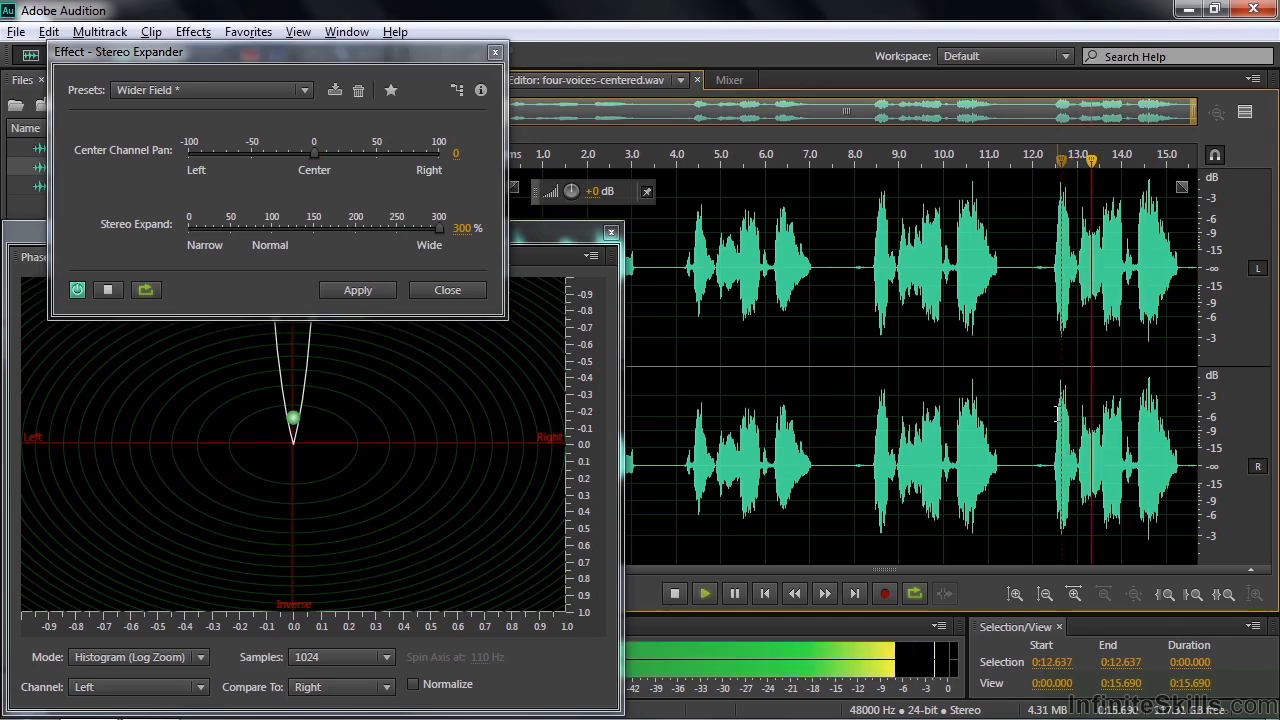
pyautogui.click(536, 245)
pyautogui.press('space')
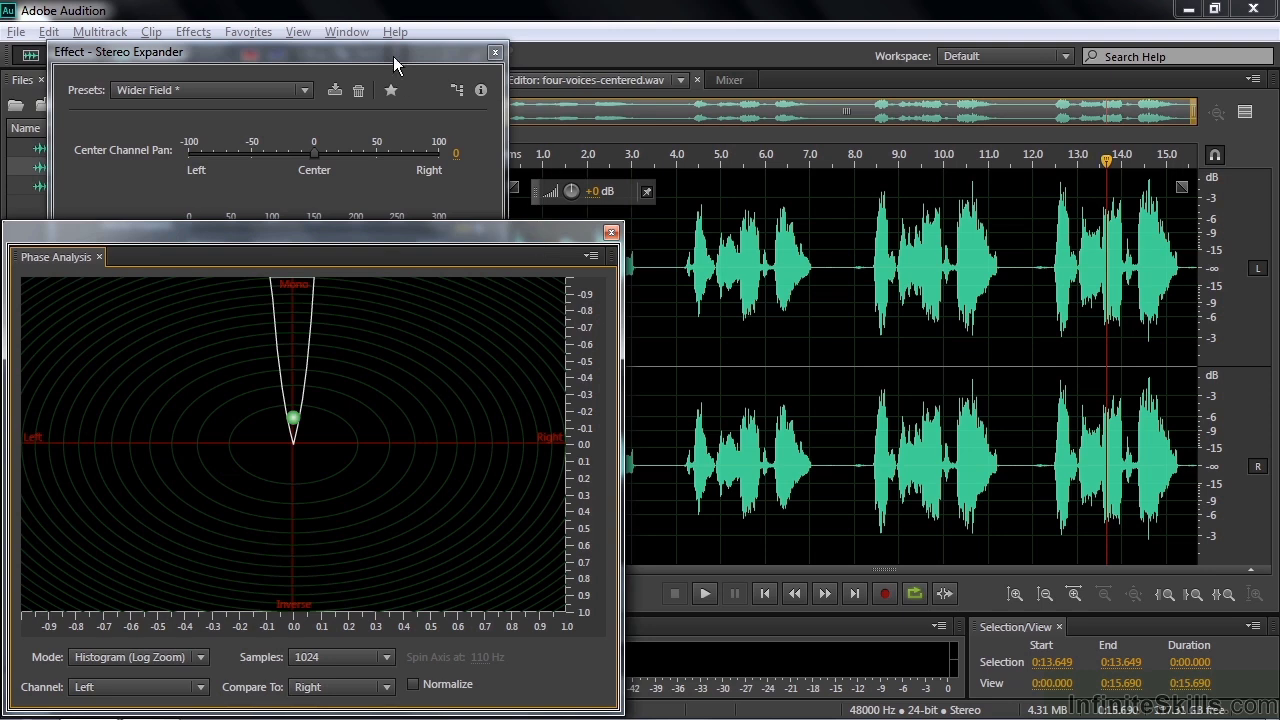
pyautogui.moveTo(394, 64); pyautogui.dragTo(389, 220)
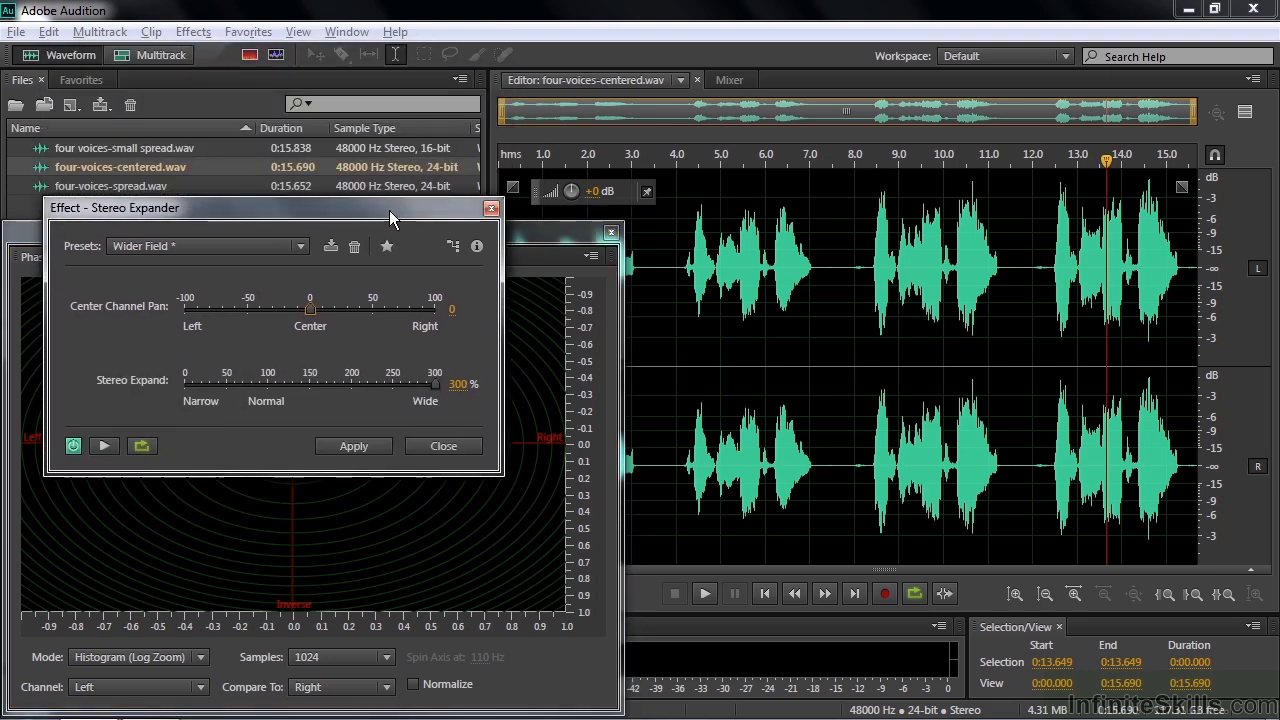
# Step: Close the expander, open four voices-small spread.wav and reopen Stereo Expander on it
pyautogui.click(490, 209)
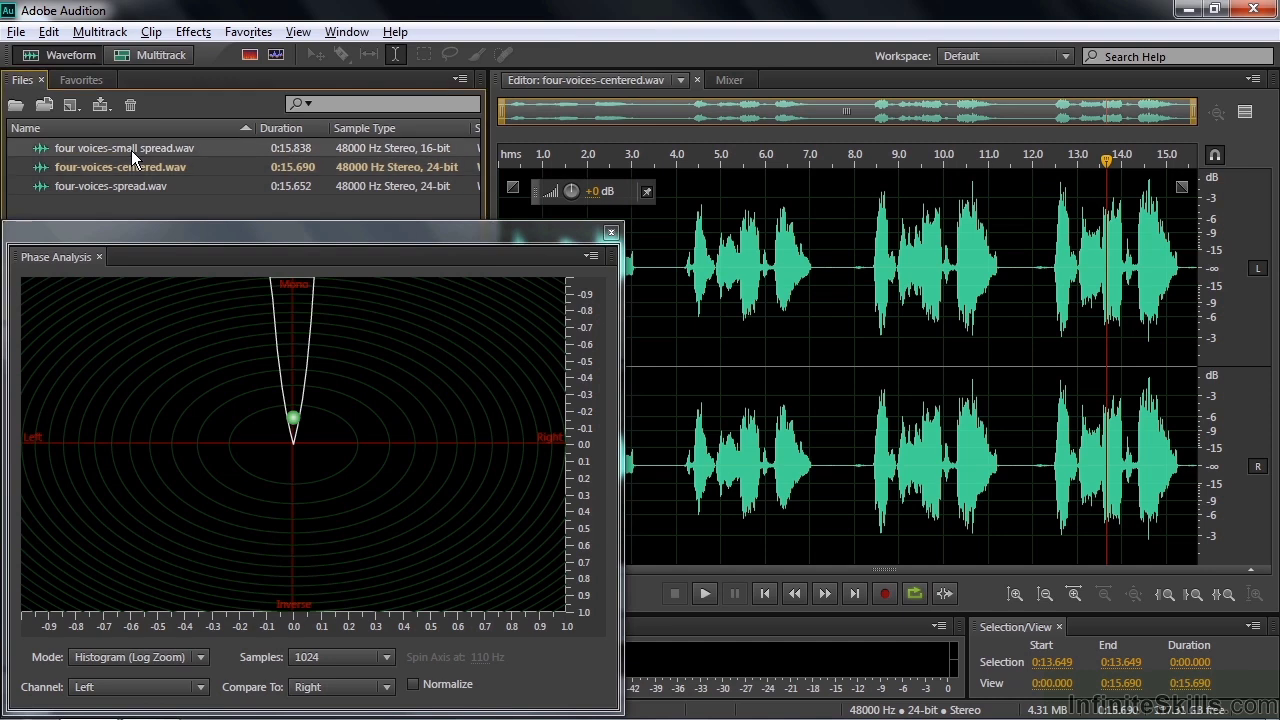
pyautogui.doubleClick(131, 150)
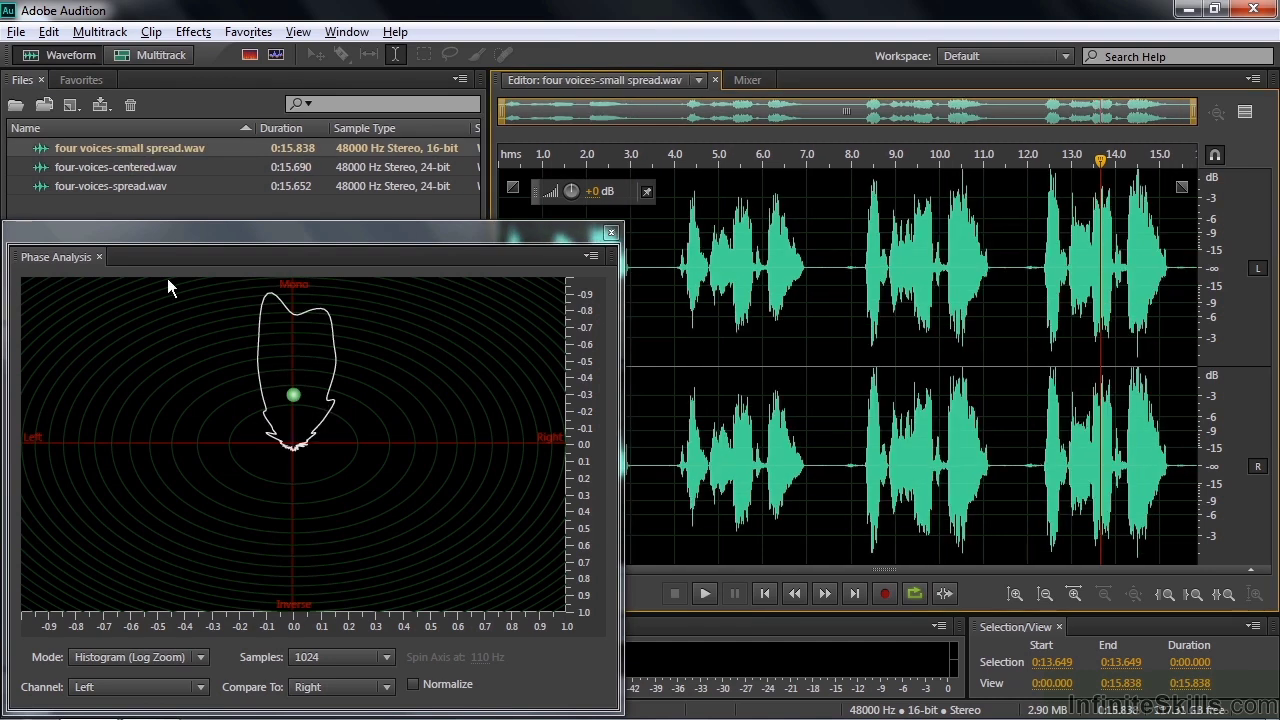
pyautogui.click(193, 31)
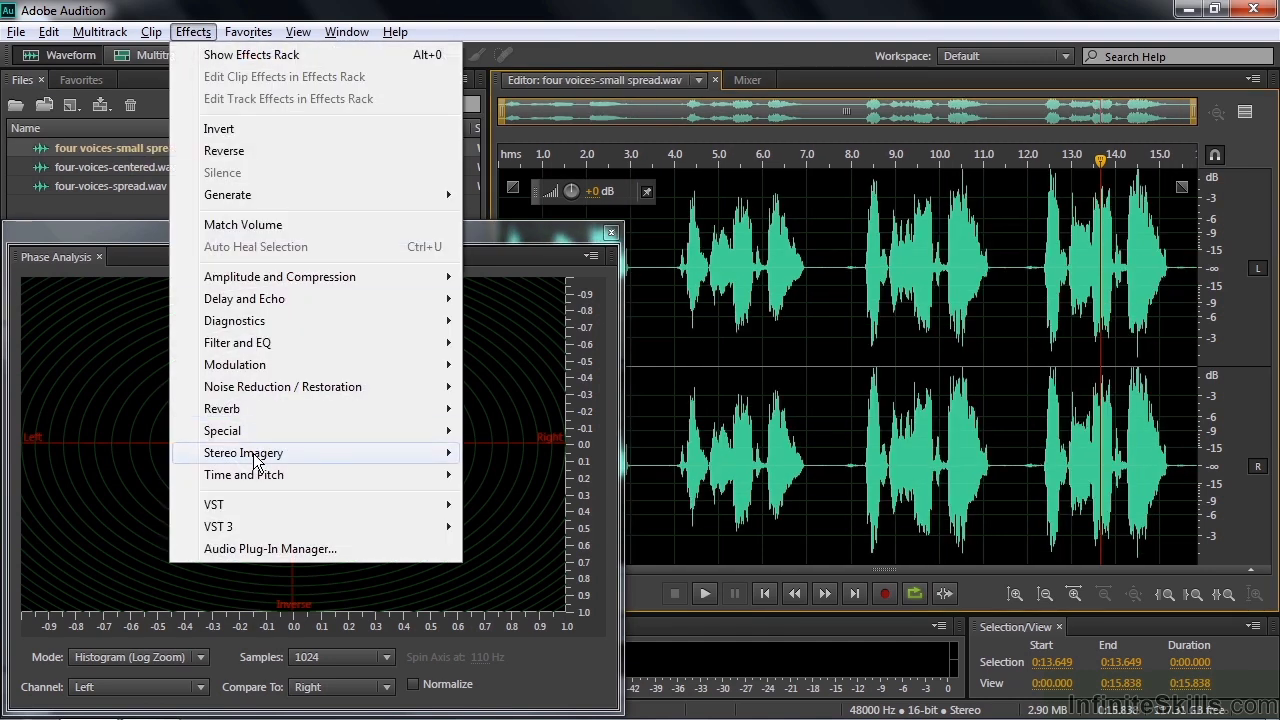
pyautogui.moveTo(256, 458)
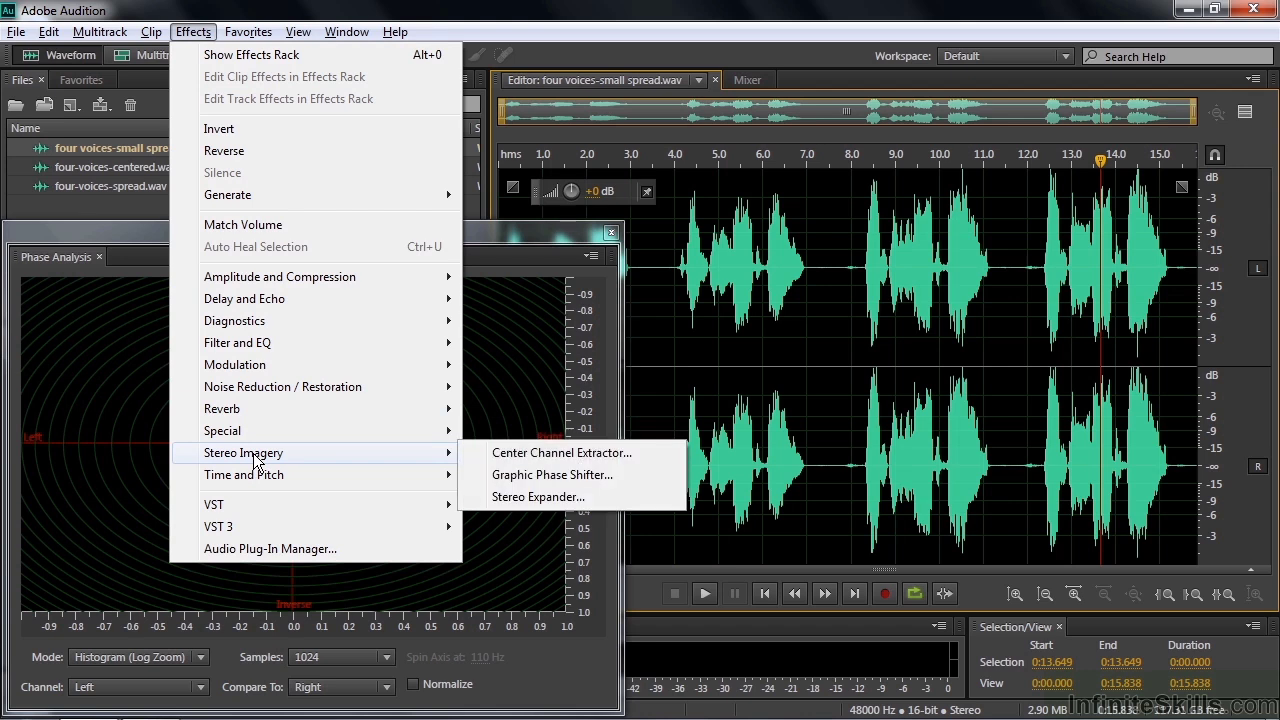
pyautogui.click(516, 497)
# Step: Preview the small-spread file from about 12.3 s while watching the phase plot
pyautogui.moveTo(396, 283); pyautogui.dragTo(367, 23)
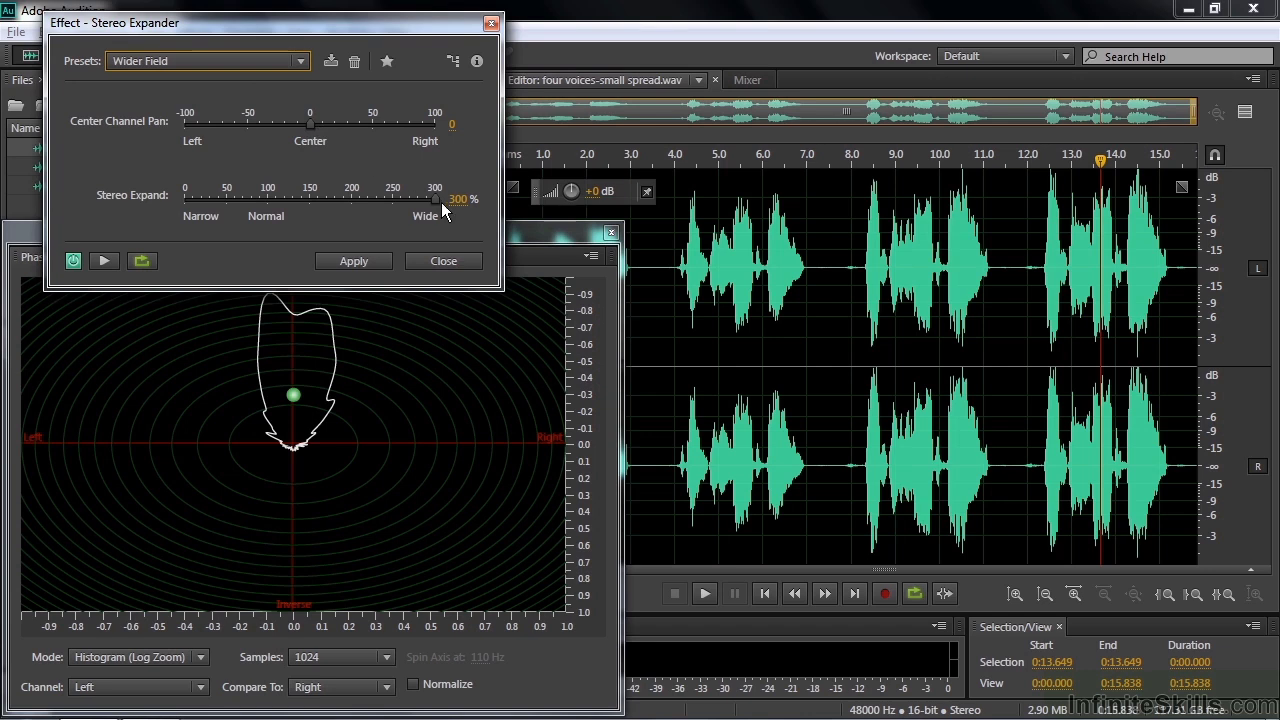
pyautogui.click(564, 255)
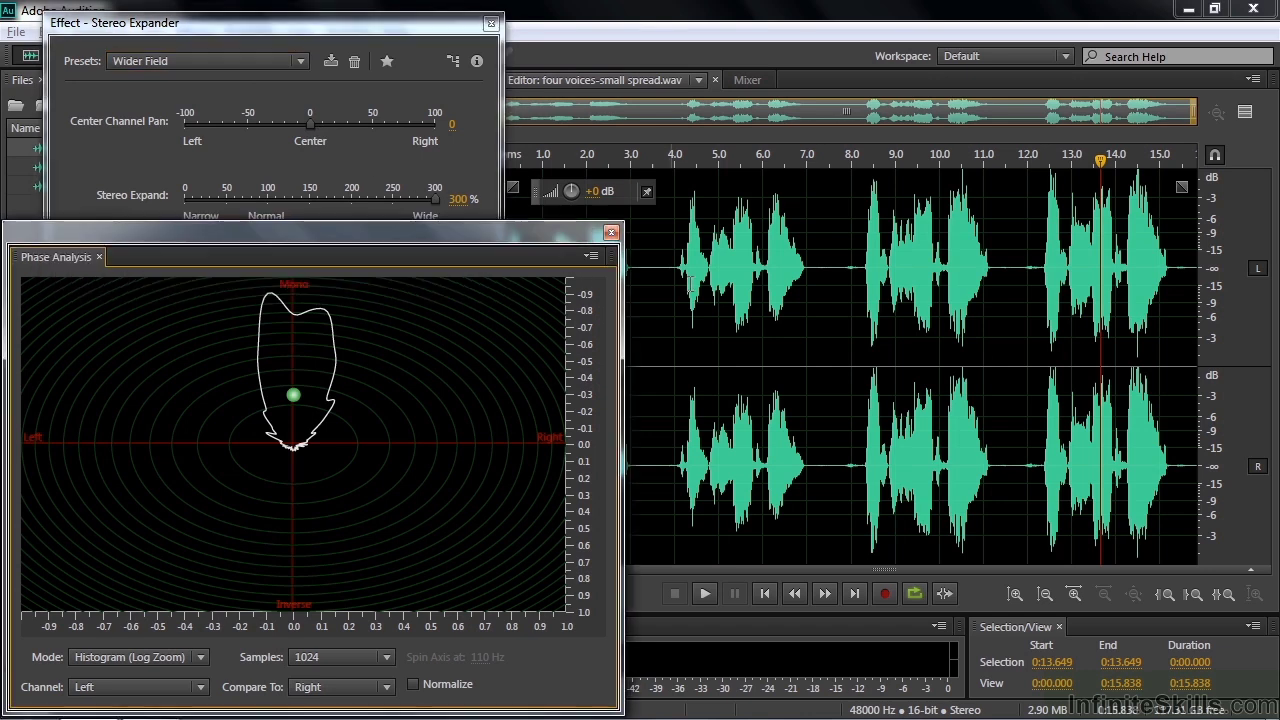
pyautogui.click(1039, 390)
pyautogui.press('space')
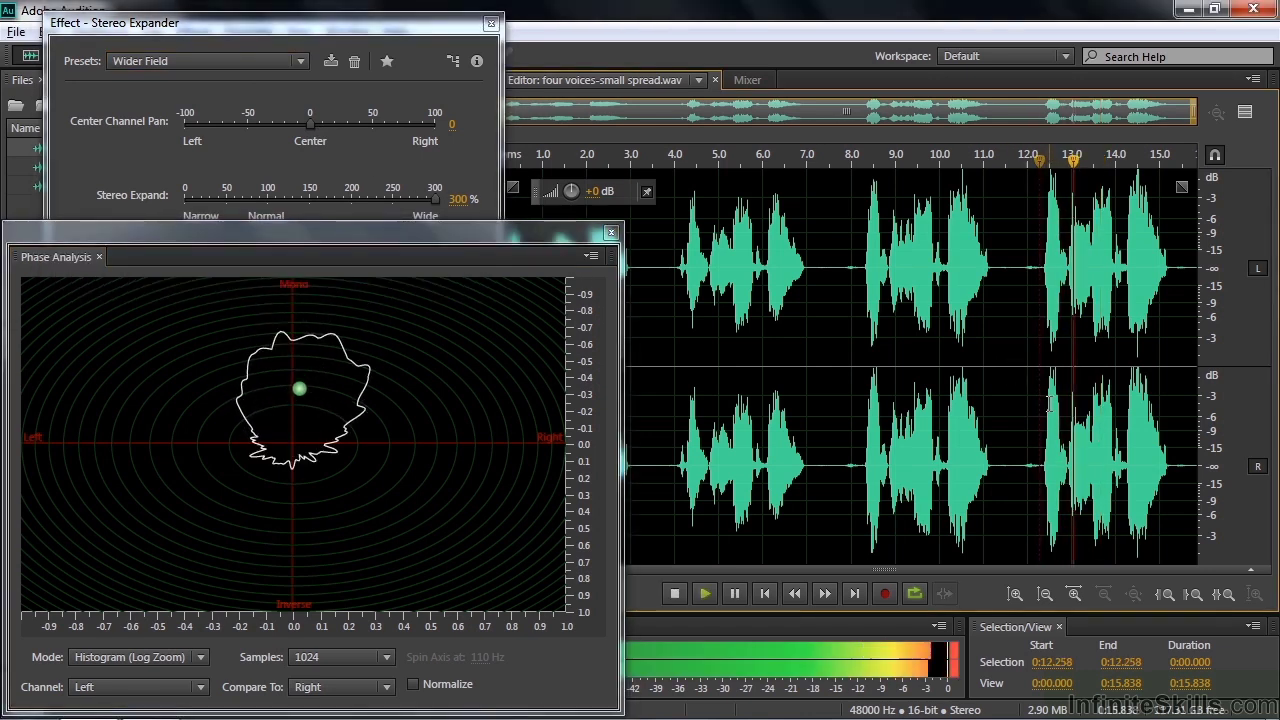
pyautogui.press('space')
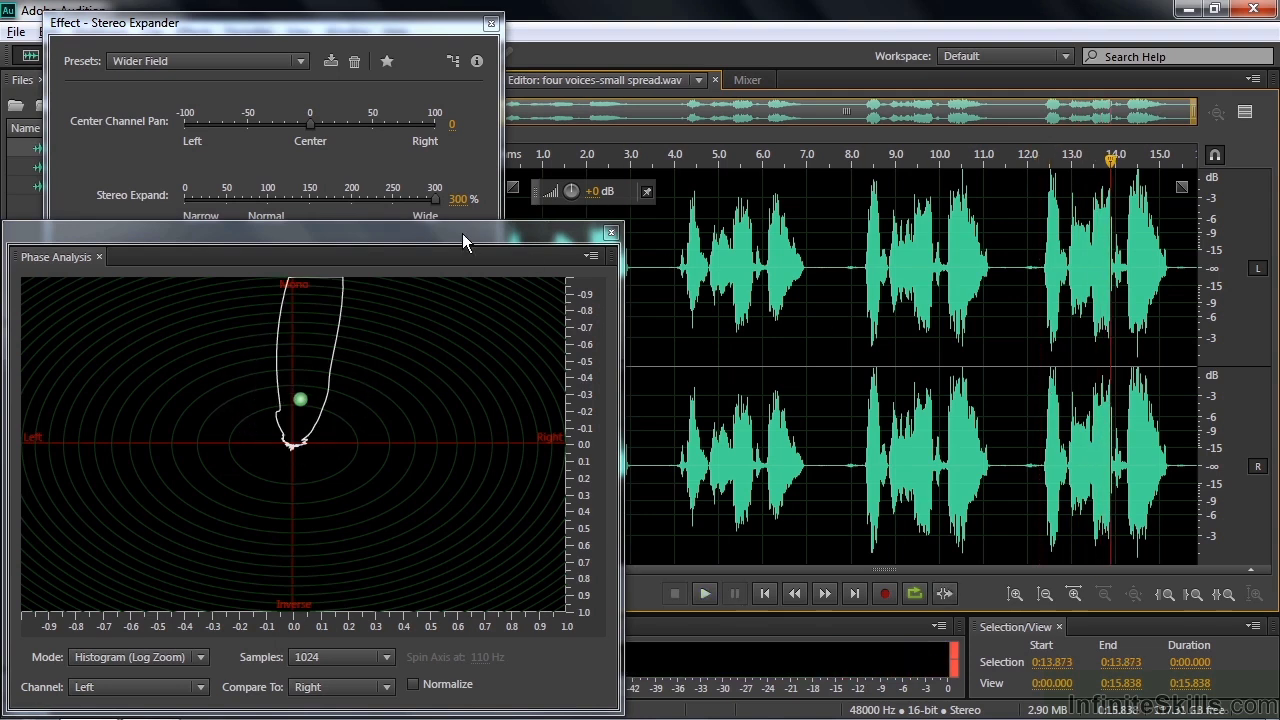
pyautogui.moveTo(462, 233); pyautogui.dragTo(467, 308)
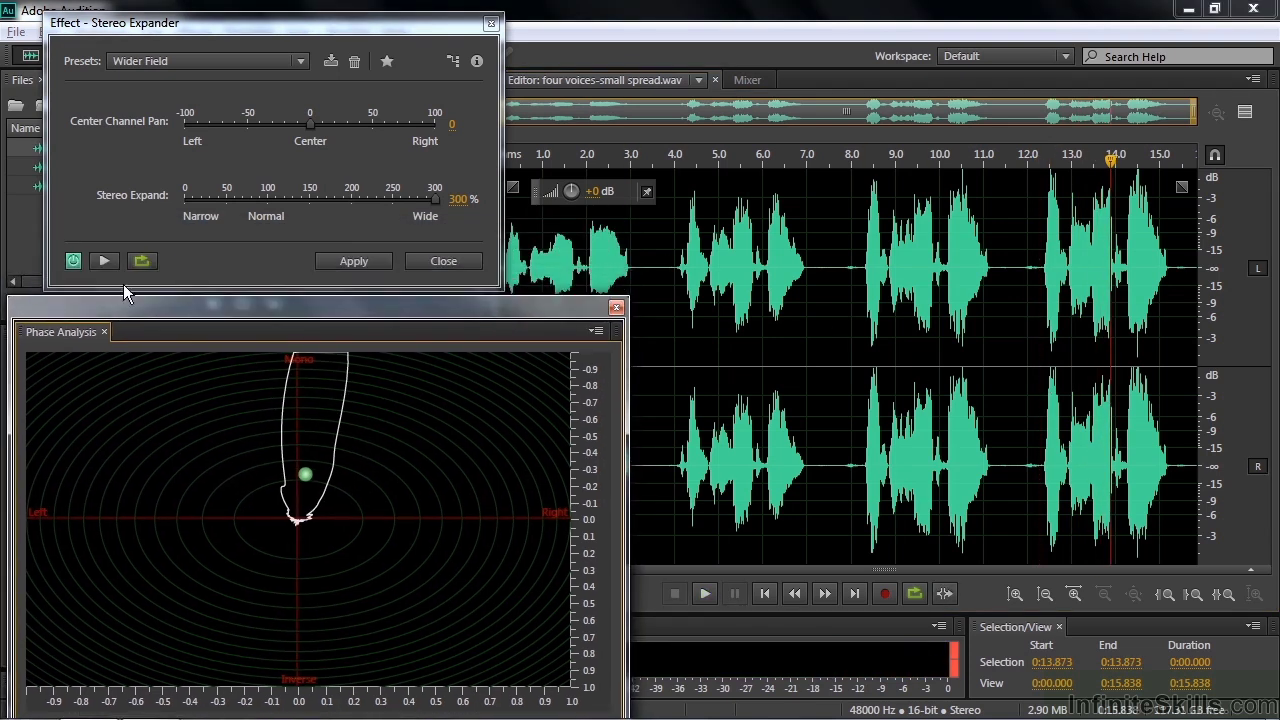
pyautogui.click(73, 262)
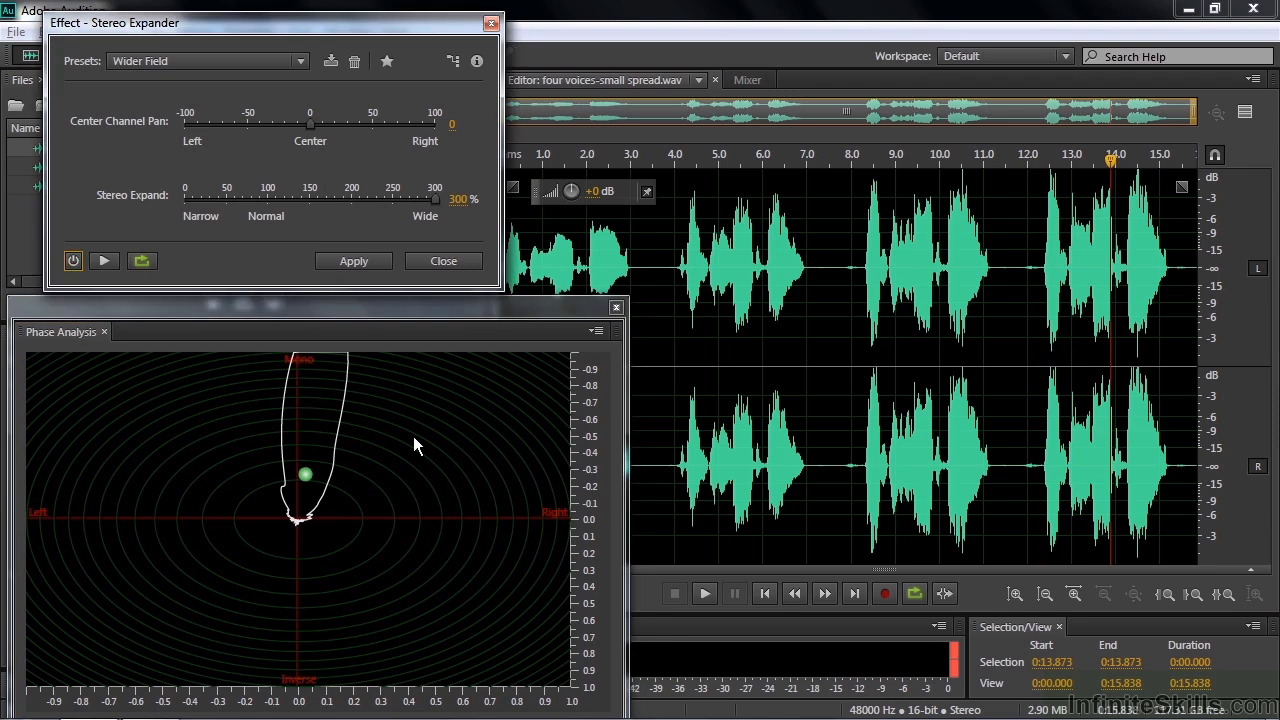
pyautogui.click(1052, 380)
pyautogui.press('space')
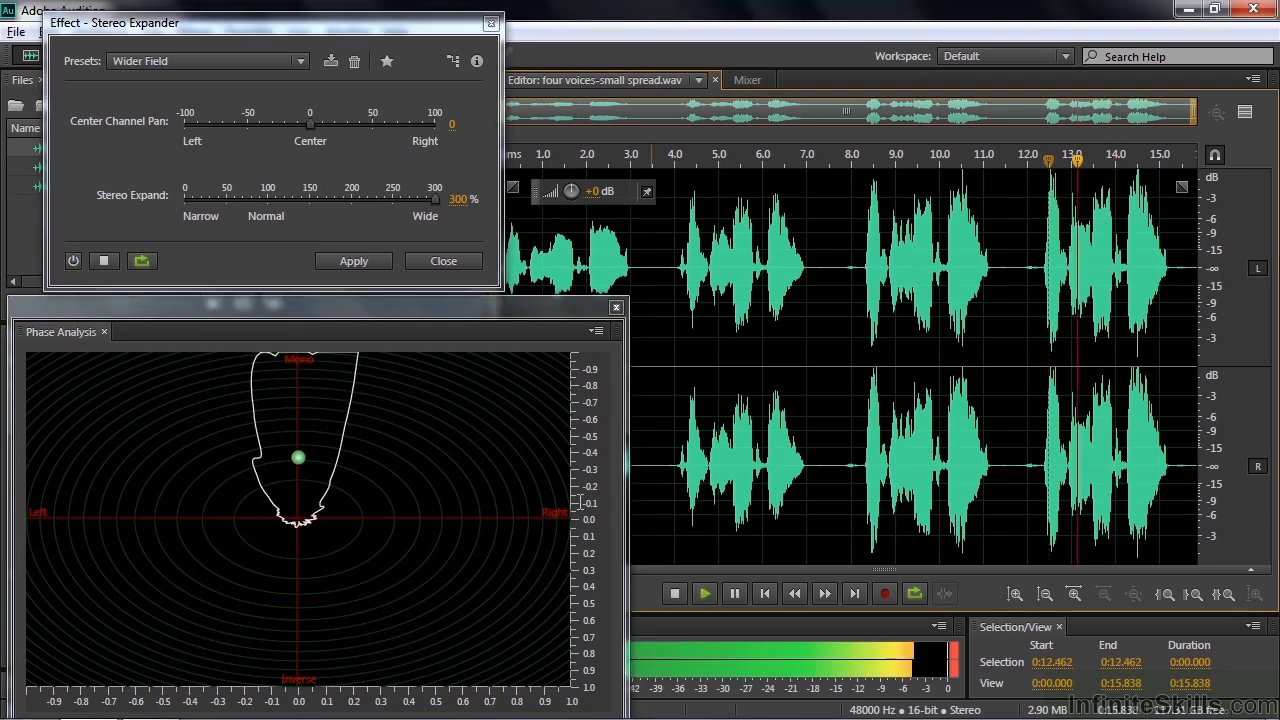
pyautogui.press('space')
pyautogui.click(74, 259)
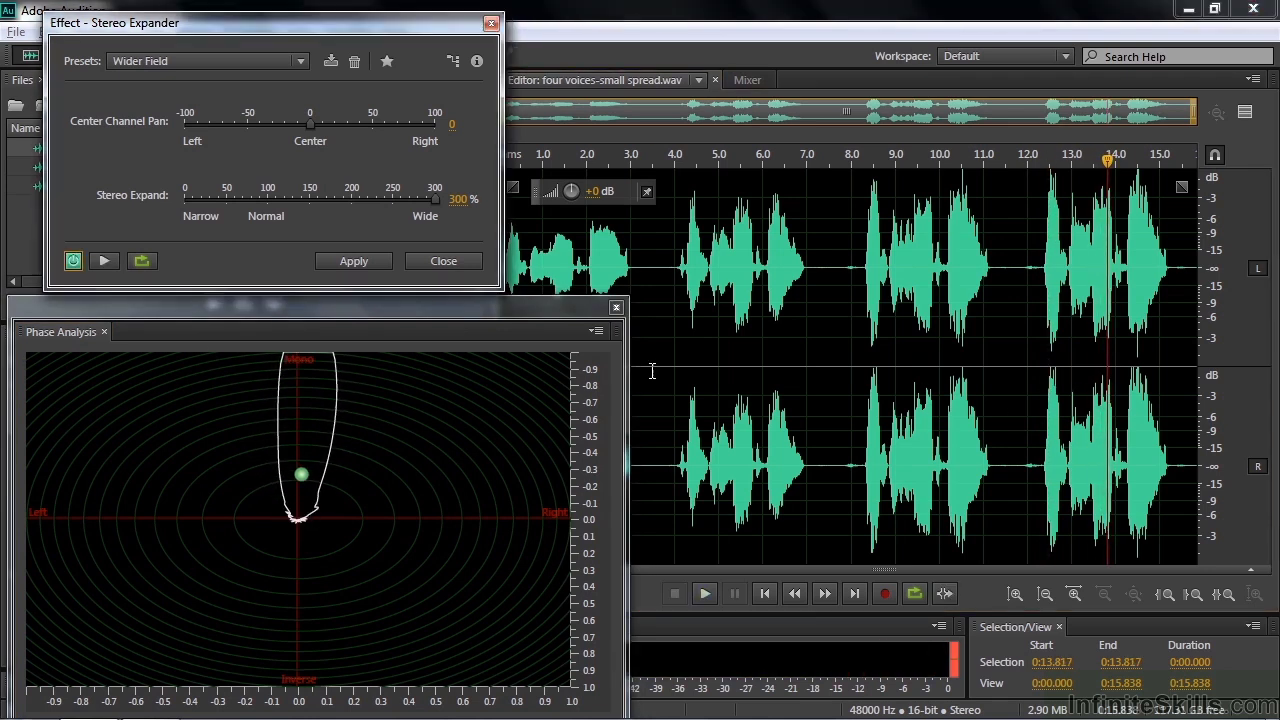
pyautogui.click(1050, 405)
pyautogui.press('space')
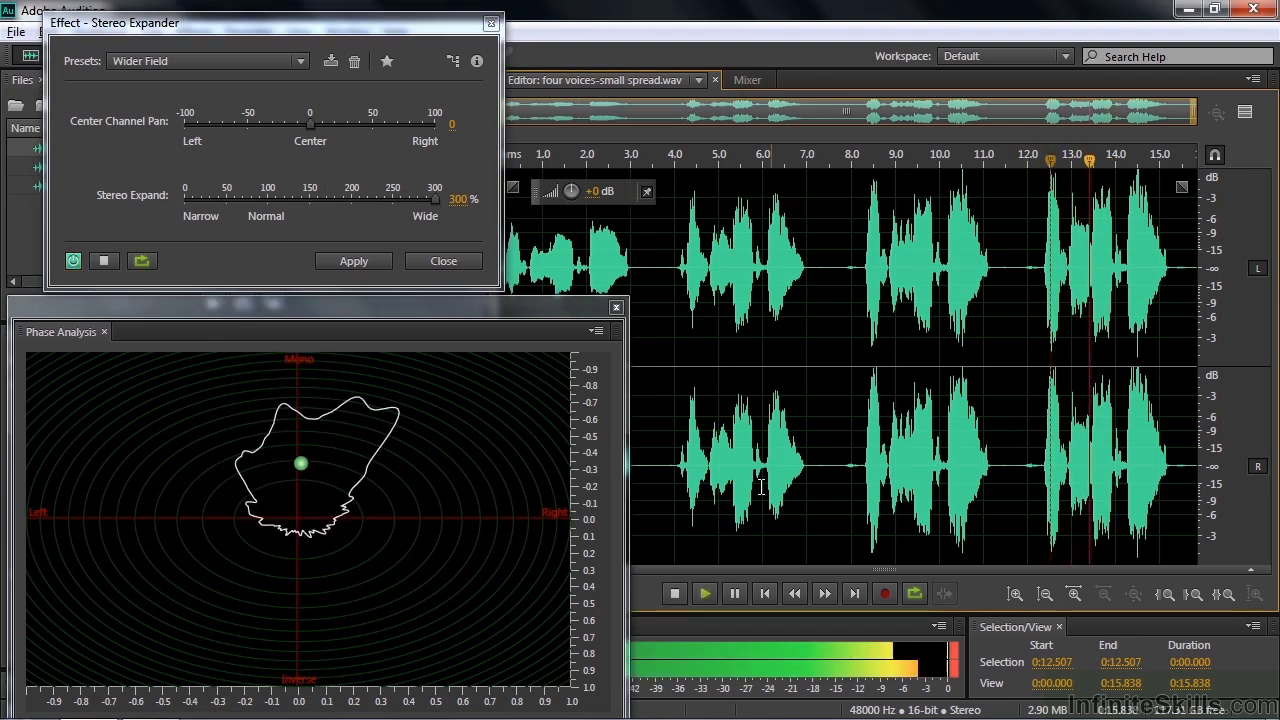
pyautogui.press('space')
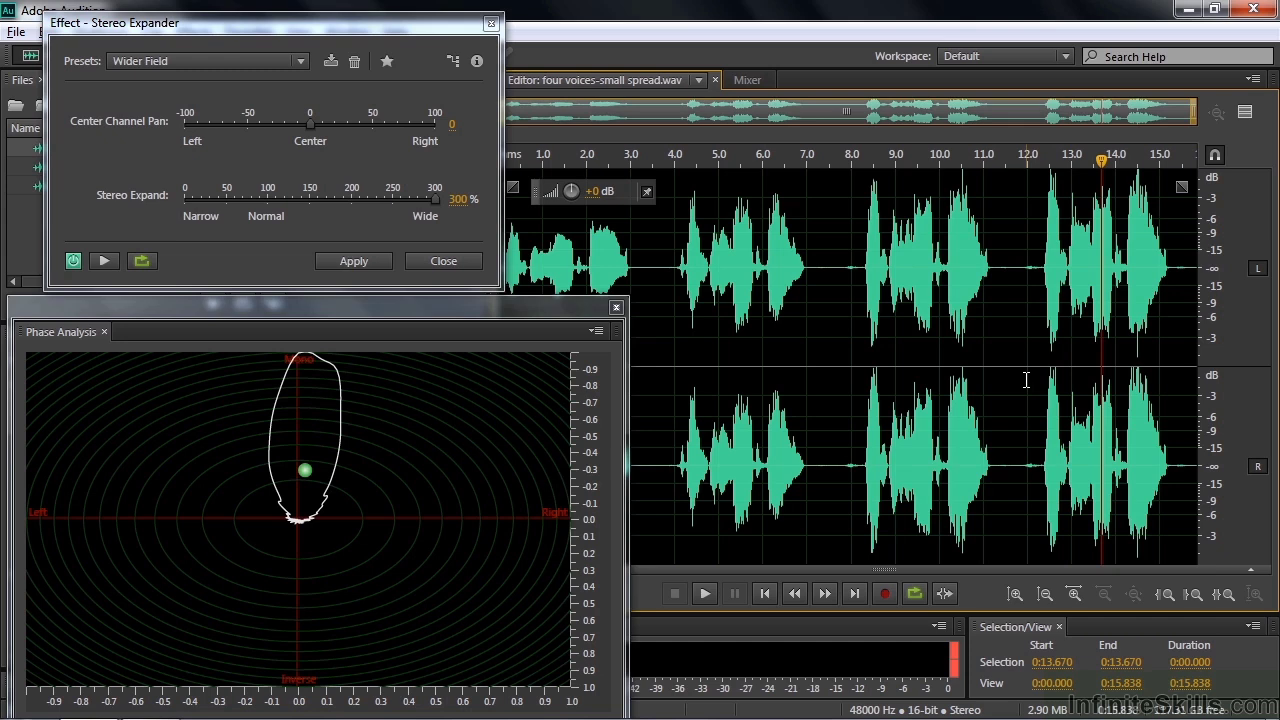
pyautogui.click(1036, 386)
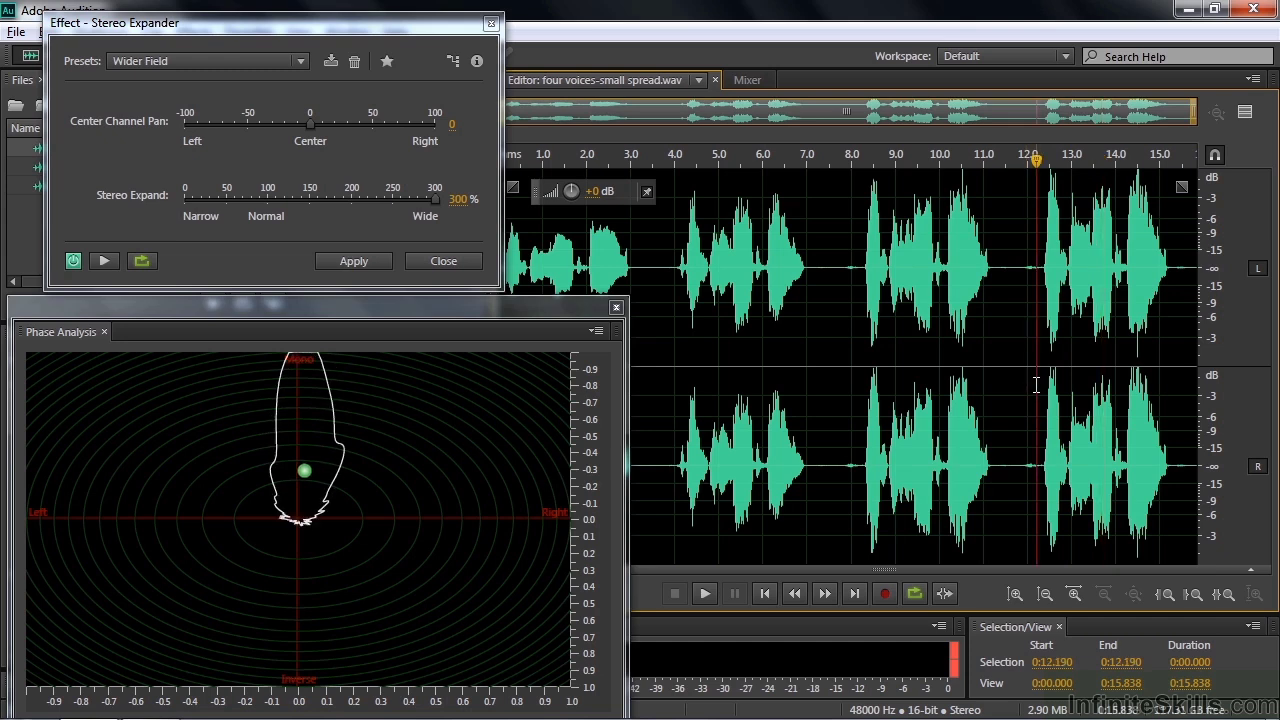
# Step: Preview the small-spread voices while nudging Center Channel Pan to -2, then -4
pyautogui.press('space')
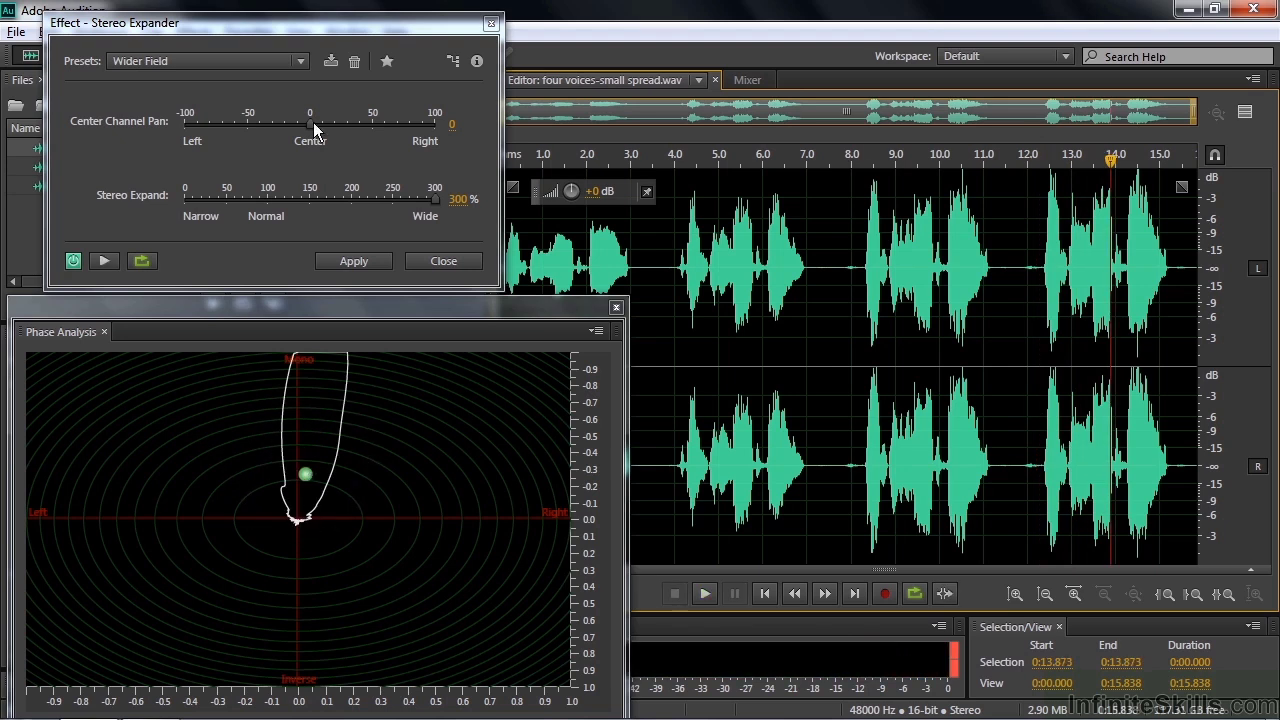
pyautogui.moveTo(313, 125); pyautogui.dragTo(307, 125)
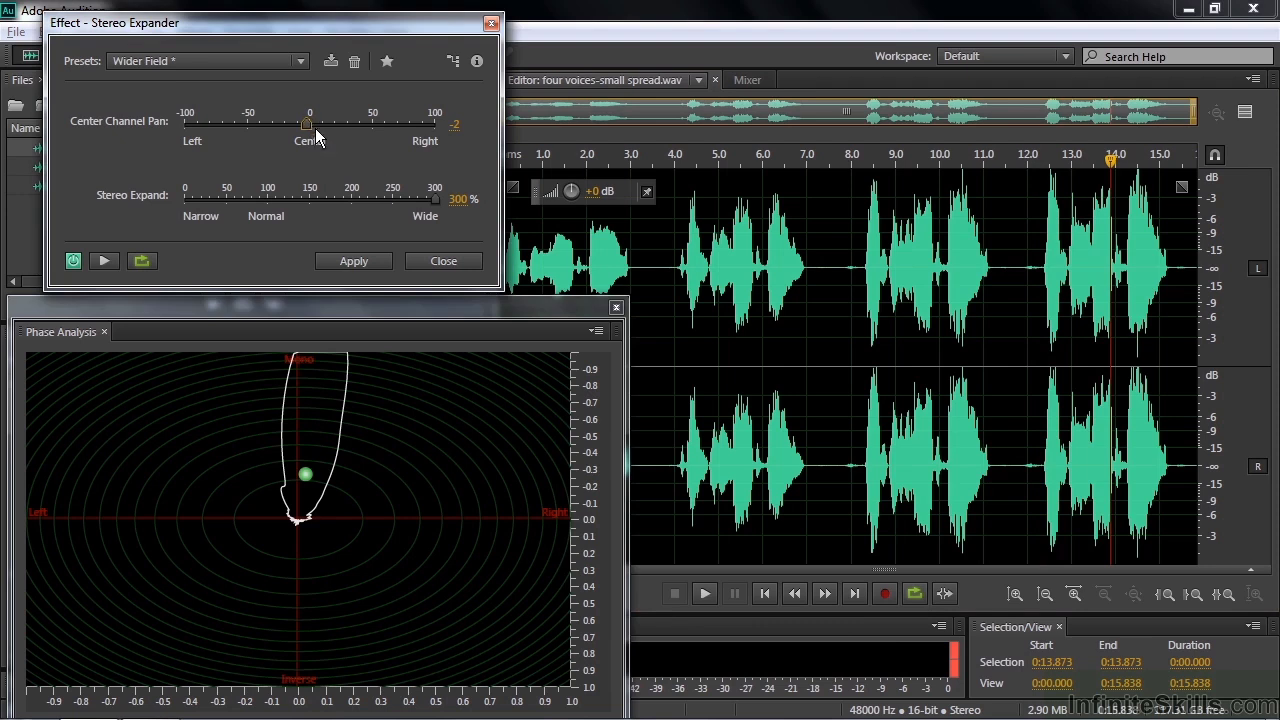
pyautogui.click(1042, 387)
pyautogui.press('space')
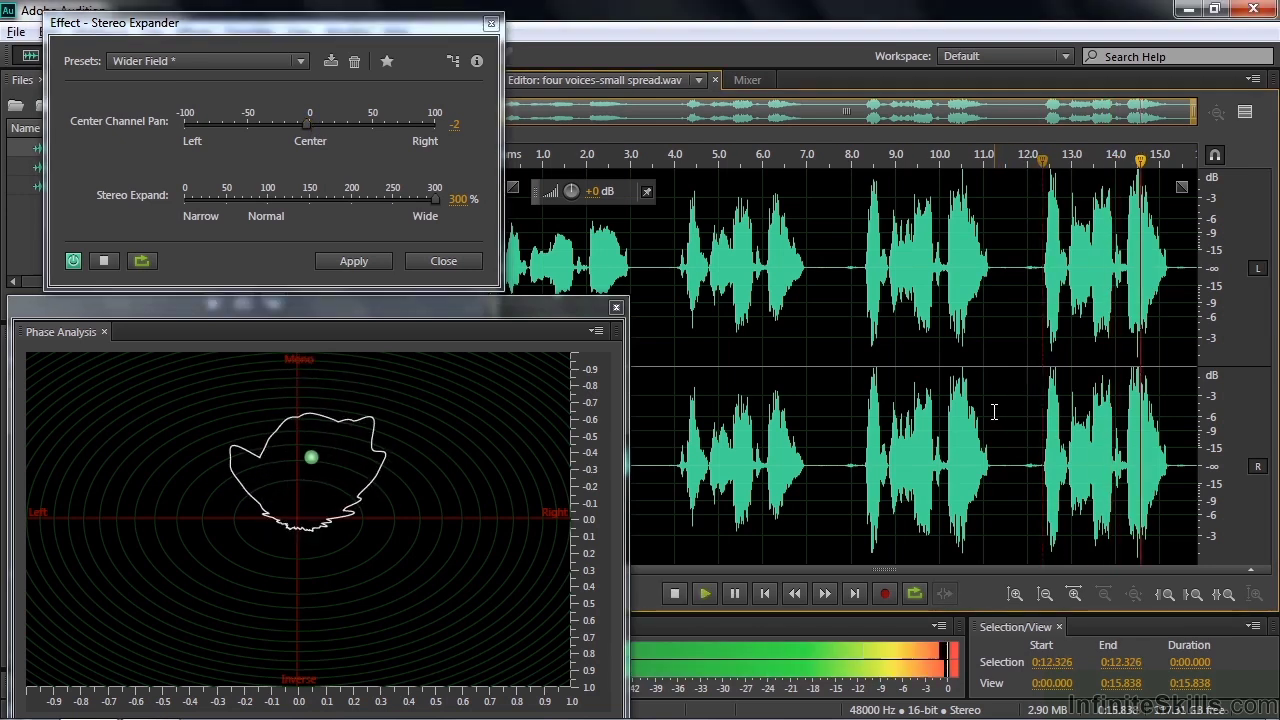
pyautogui.press('space')
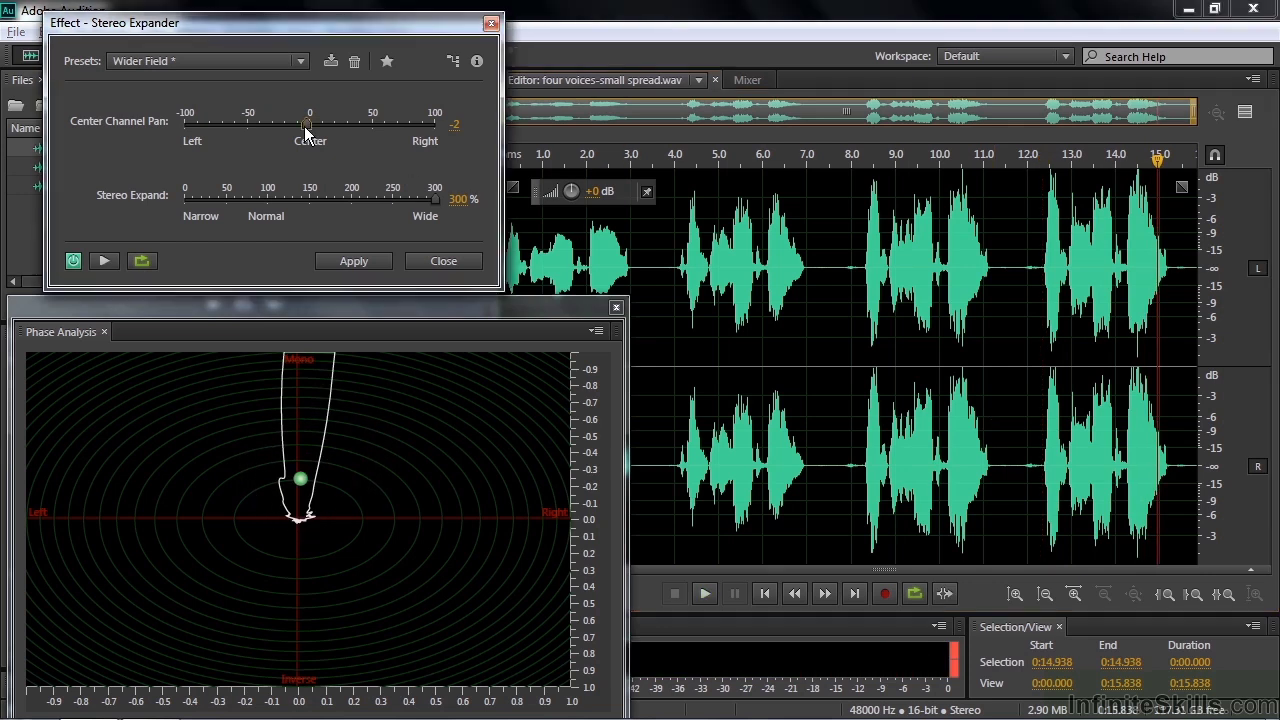
pyautogui.moveTo(307, 125); pyautogui.dragTo(304, 125)
# Step: Close the expander, open four-voices-spread.wav and reopen Stereo Expander at Wider Field 300%
pyautogui.click(491, 23)
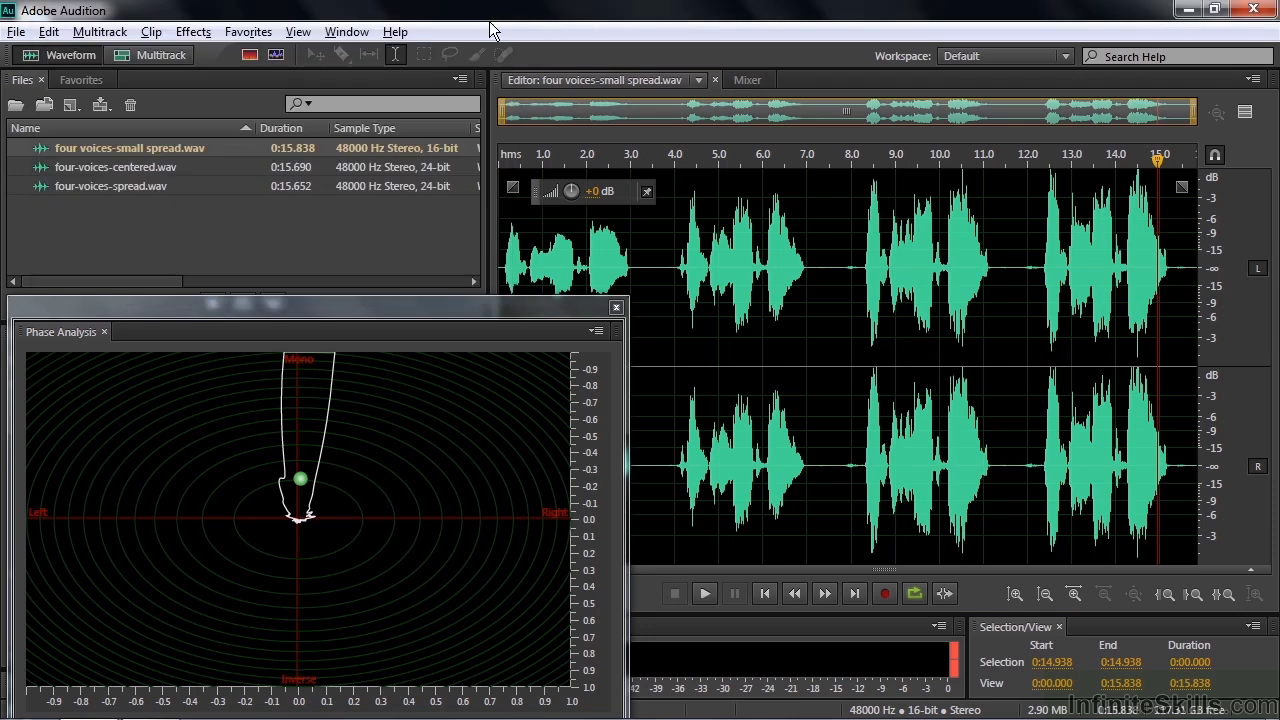
pyautogui.doubleClick(83, 184)
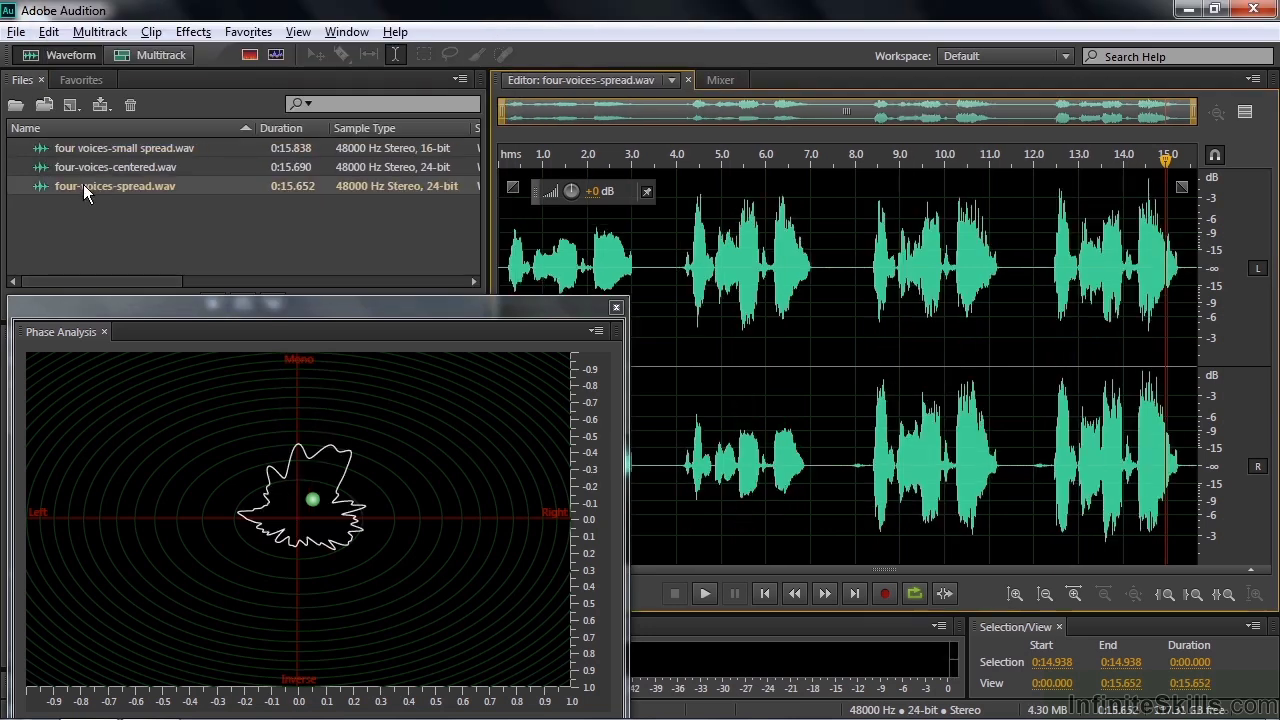
pyautogui.click(193, 31)
pyautogui.moveTo(284, 458)
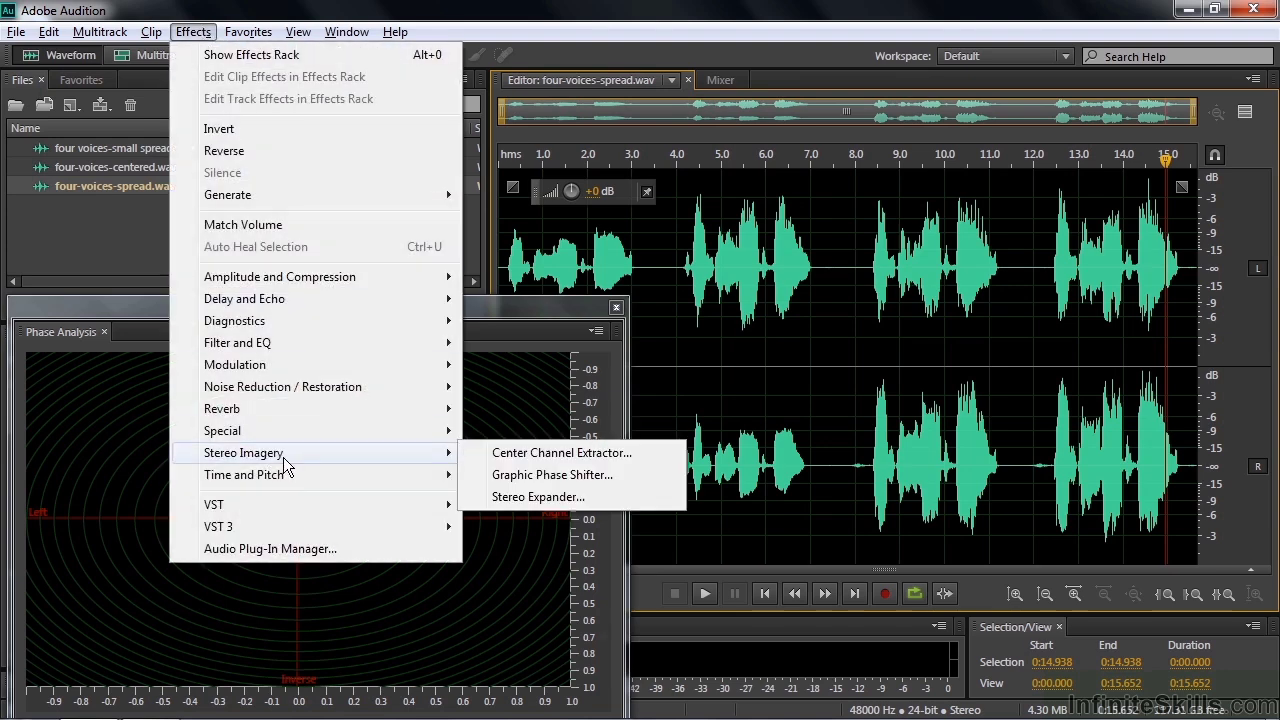
pyautogui.click(520, 496)
pyautogui.moveTo(393, 282); pyautogui.dragTo(376, 35)
pyautogui.click(86, 273)
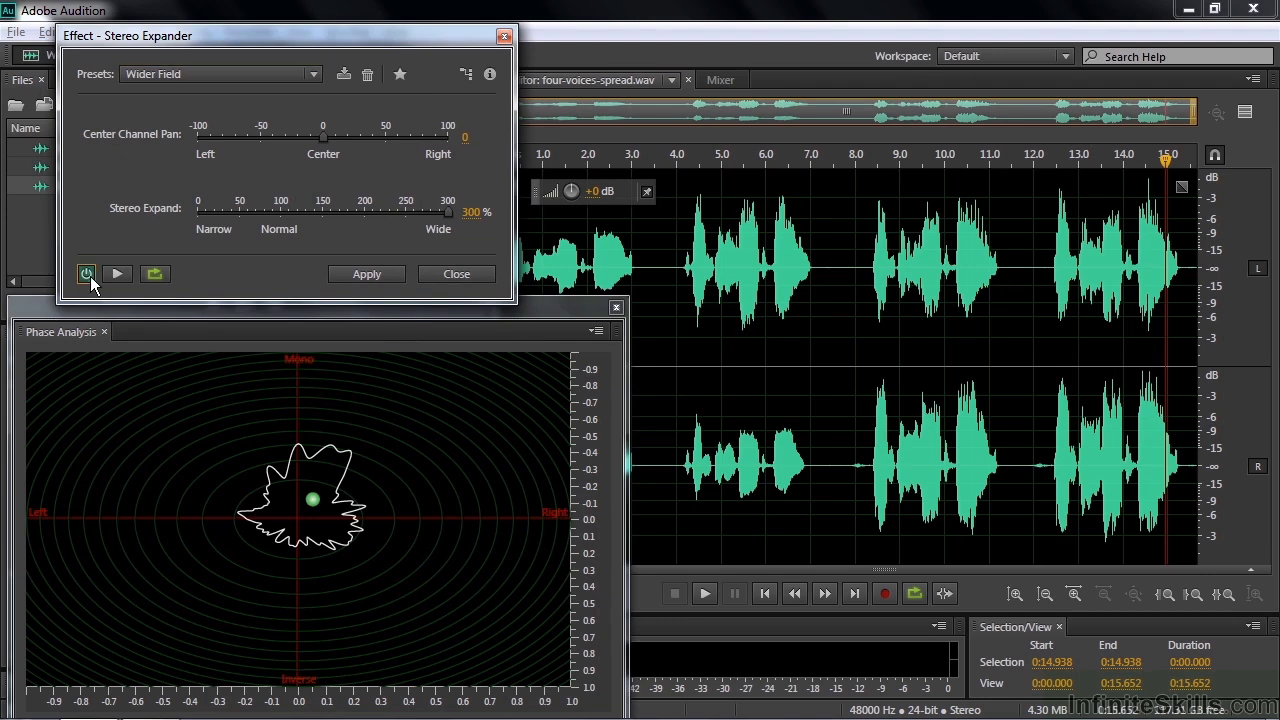
pyautogui.click(1055, 403)
pyautogui.press('space')
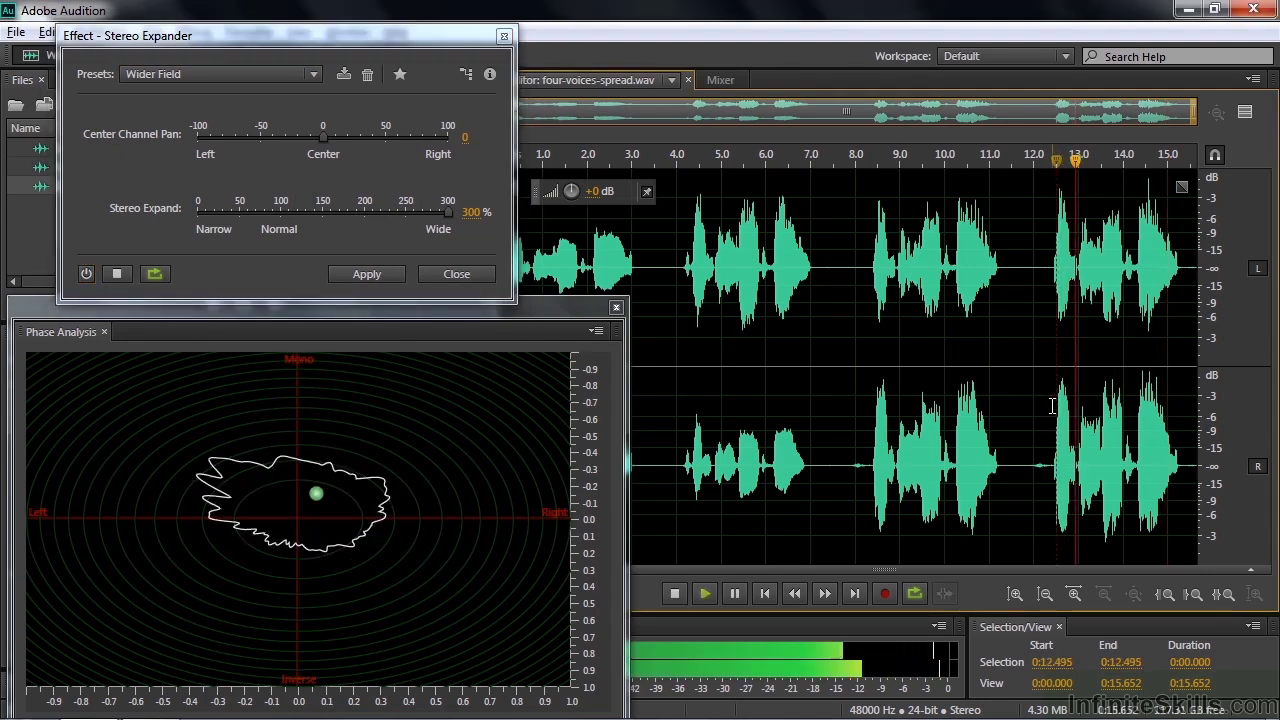
pyautogui.press('space')
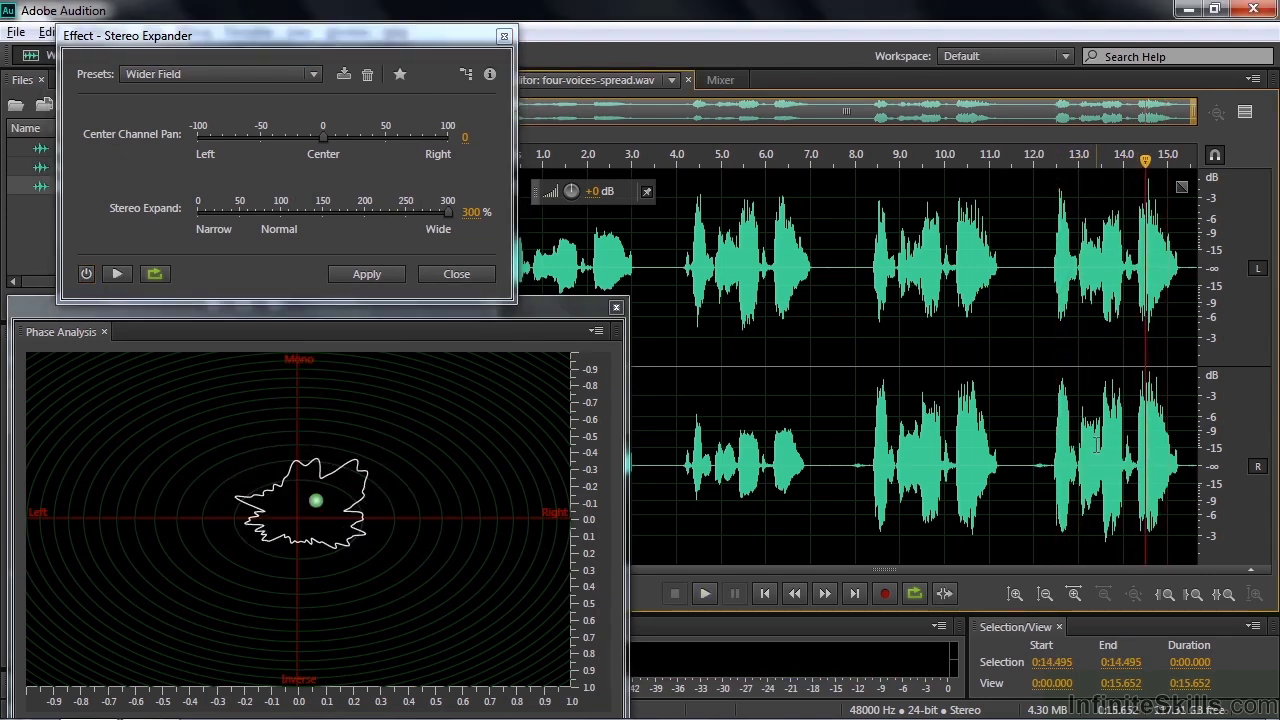
pyautogui.click(86, 273)
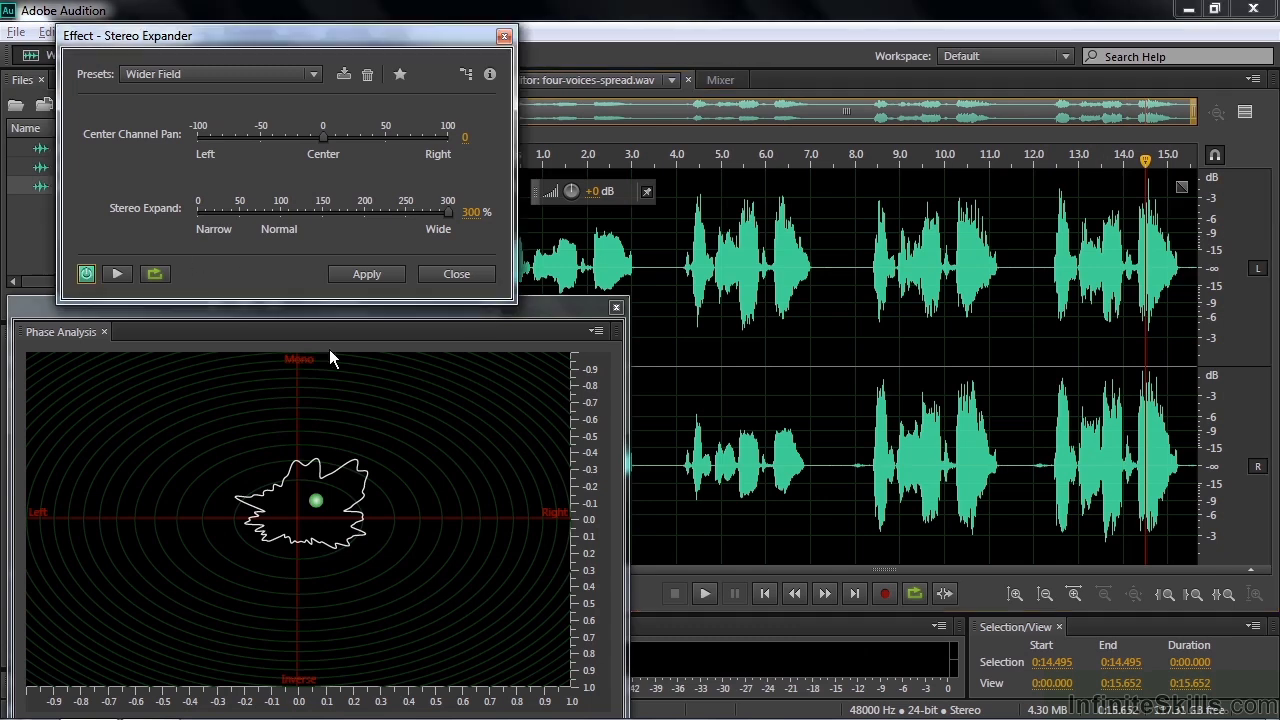
pyautogui.click(1050, 405)
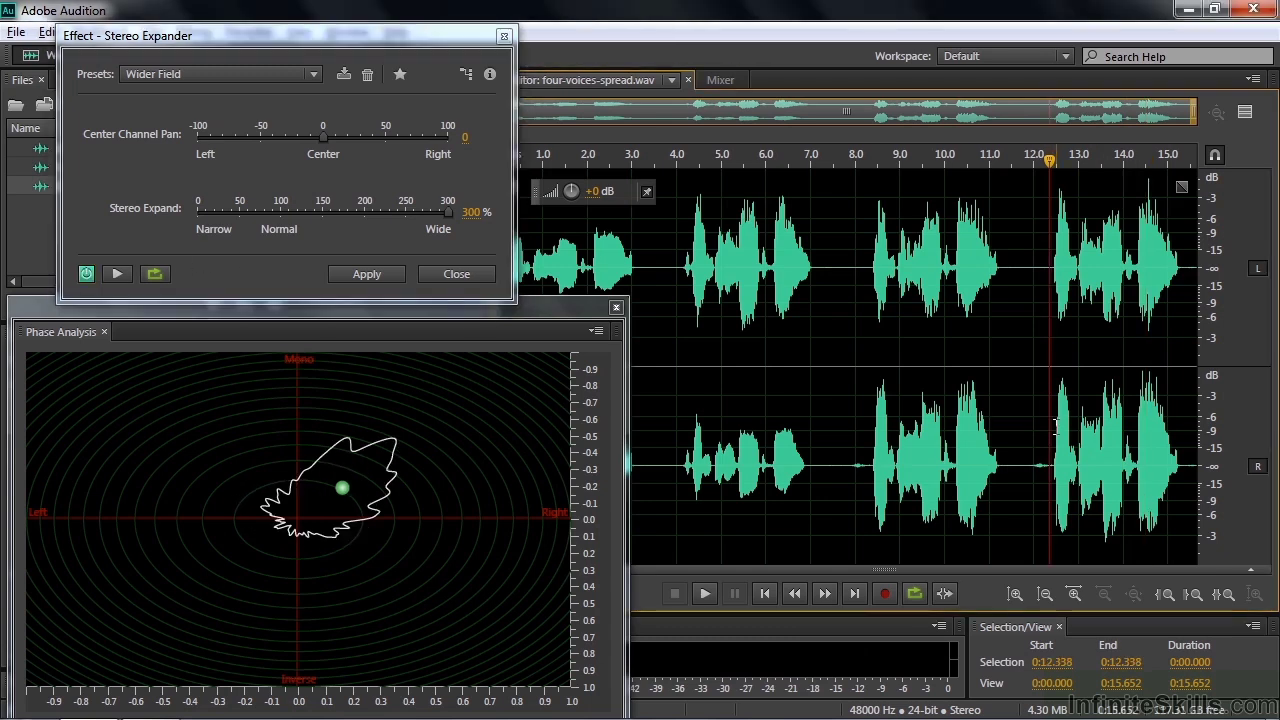
pyautogui.press('space')
pyautogui.press('space')
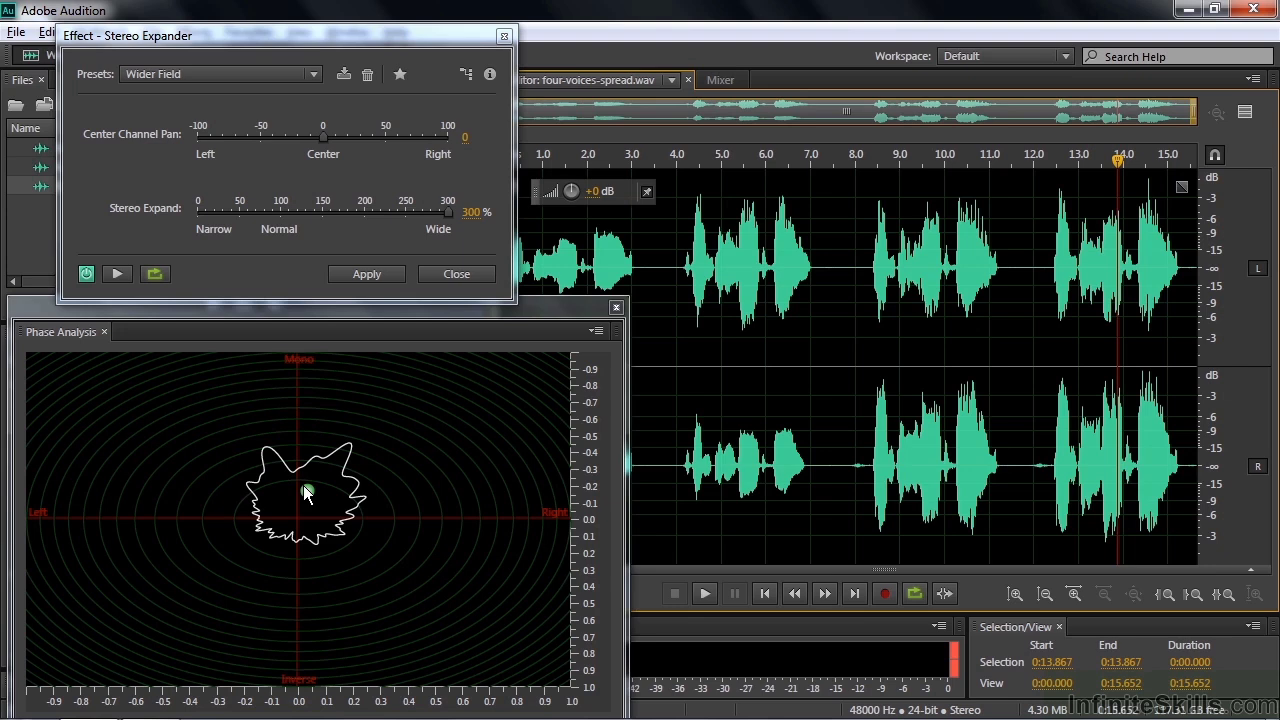
pyautogui.click(1048, 415)
pyautogui.press('space')
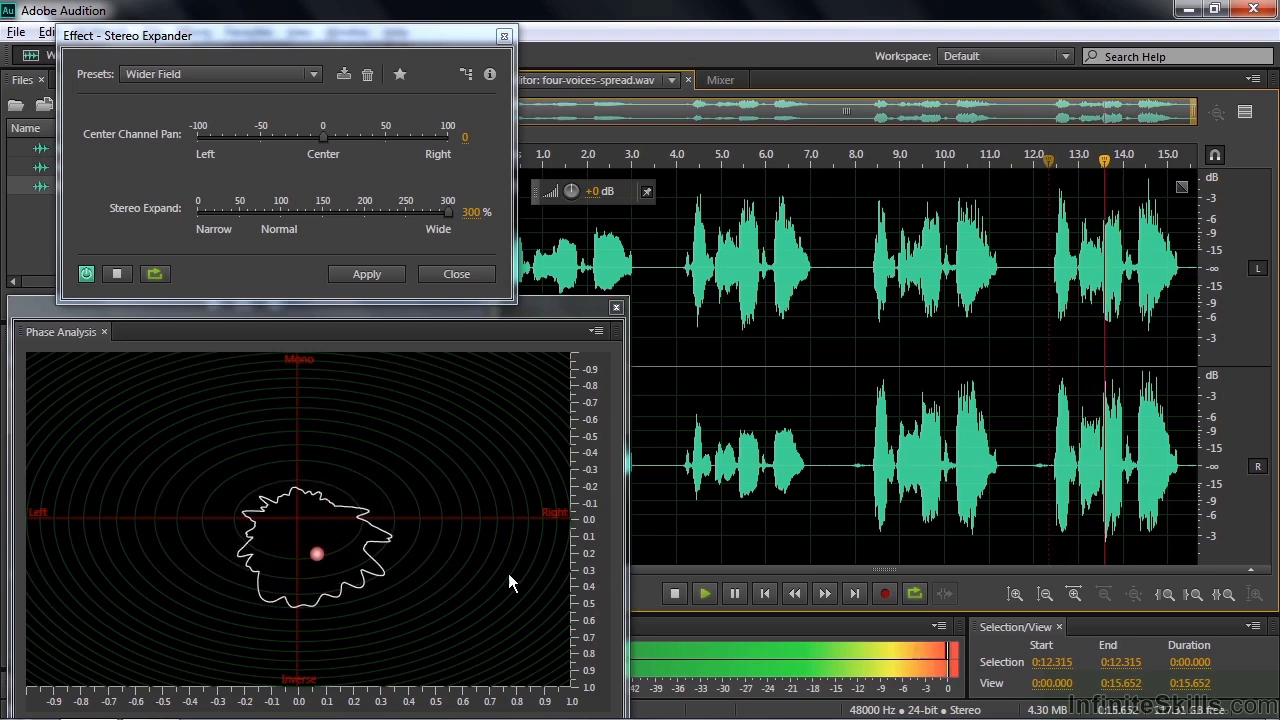
pyautogui.press('space')
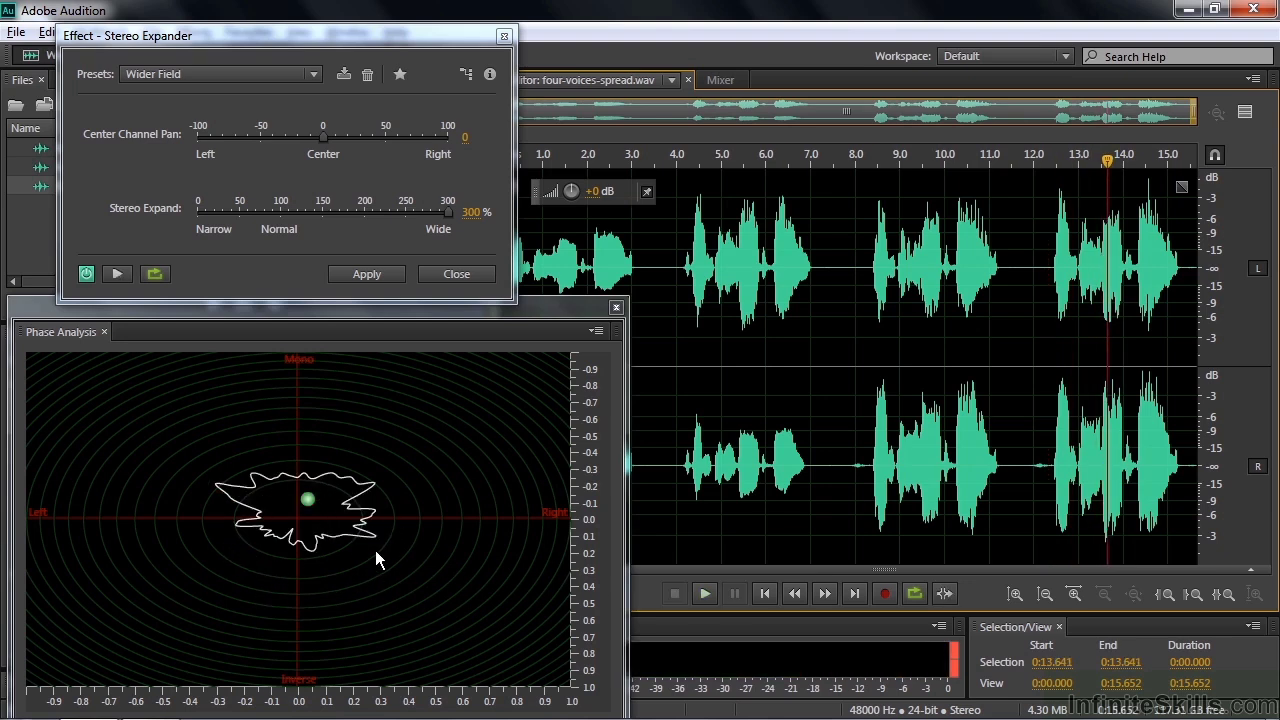